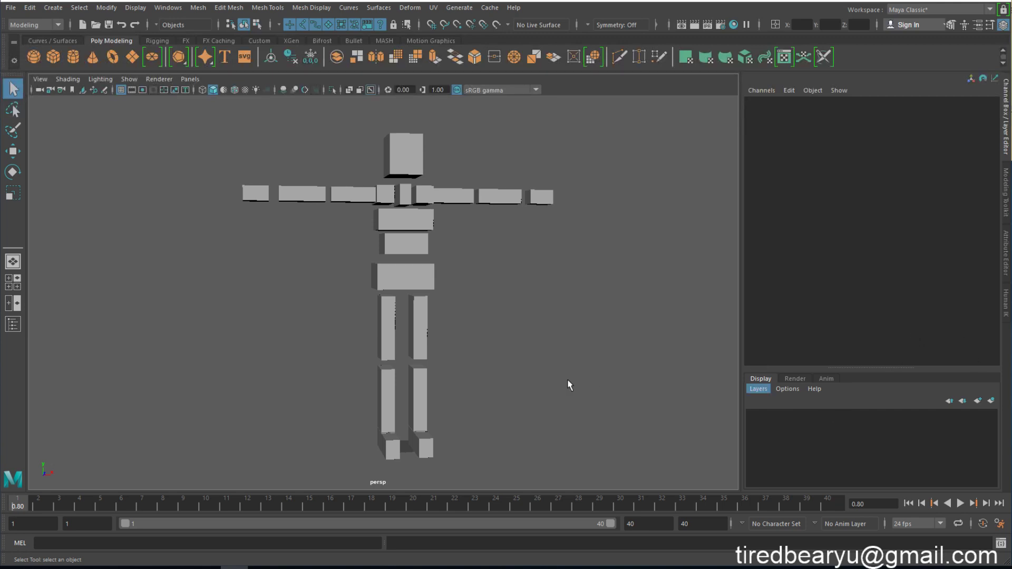
Select the block character's combined mesh, group1_pCube10, and display the Outliner beside the viewport.
{"action": "left_click_drag", "start_coordinate": [490, 334], "coordinate": [482, 342], "text": "alt"}
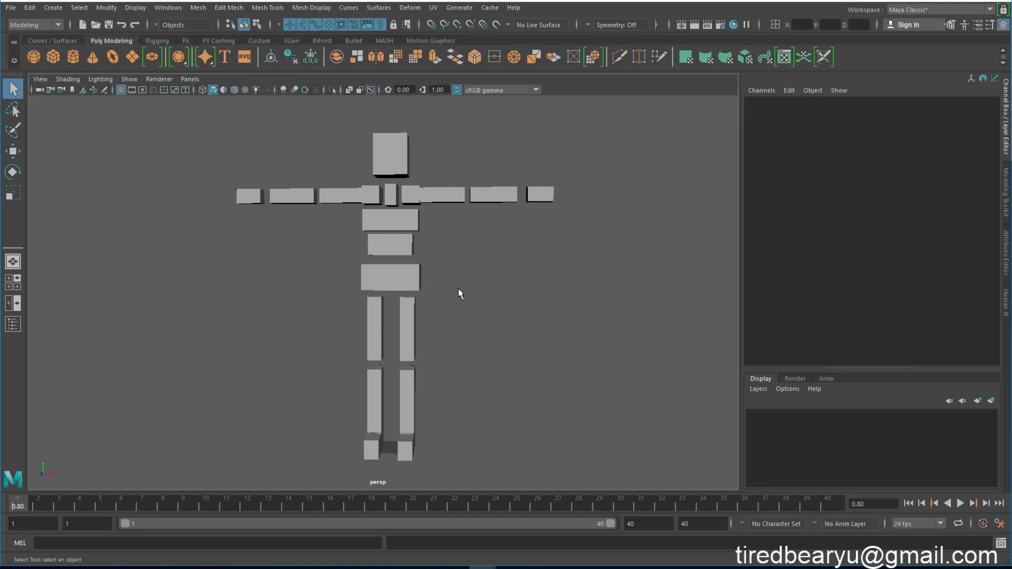
{"action": "left_click_drag", "start_coordinate": [457, 289], "coordinate": [441, 271], "text": "alt"}
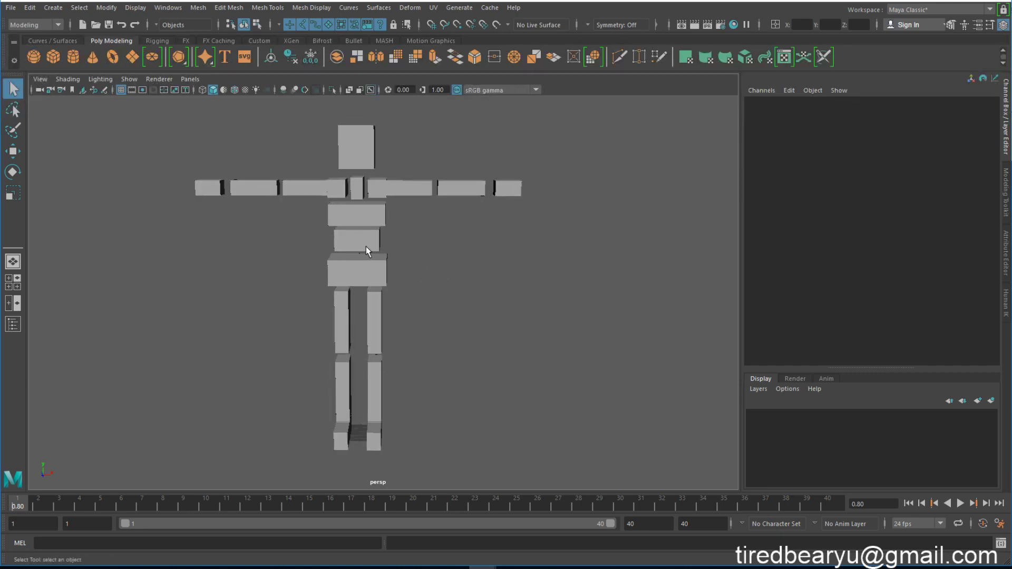
{"action": "left_click_drag", "start_coordinate": [366, 245], "coordinate": [380, 274], "text": "alt"}
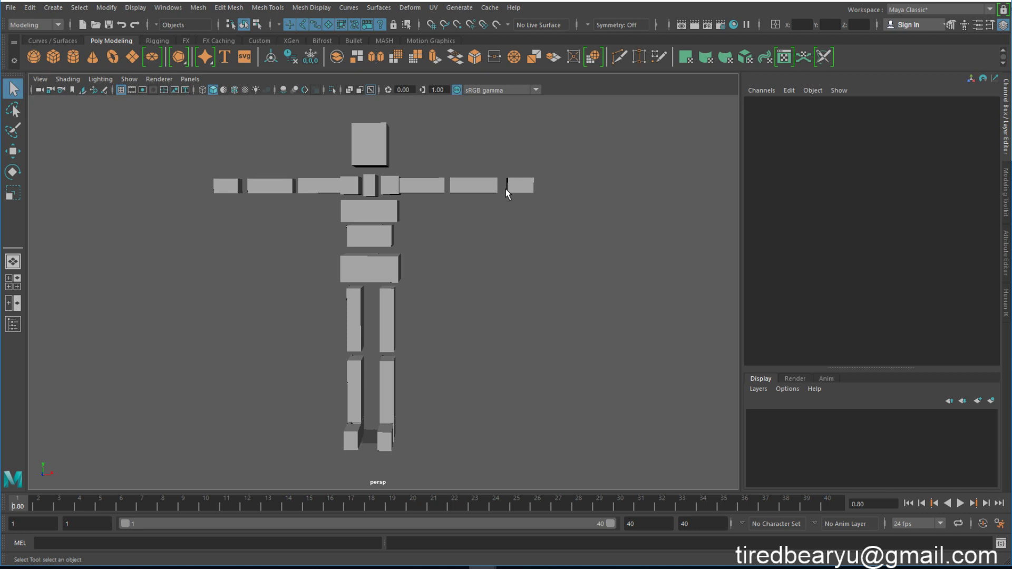
{"action": "left_click", "coordinate": [349, 197]}
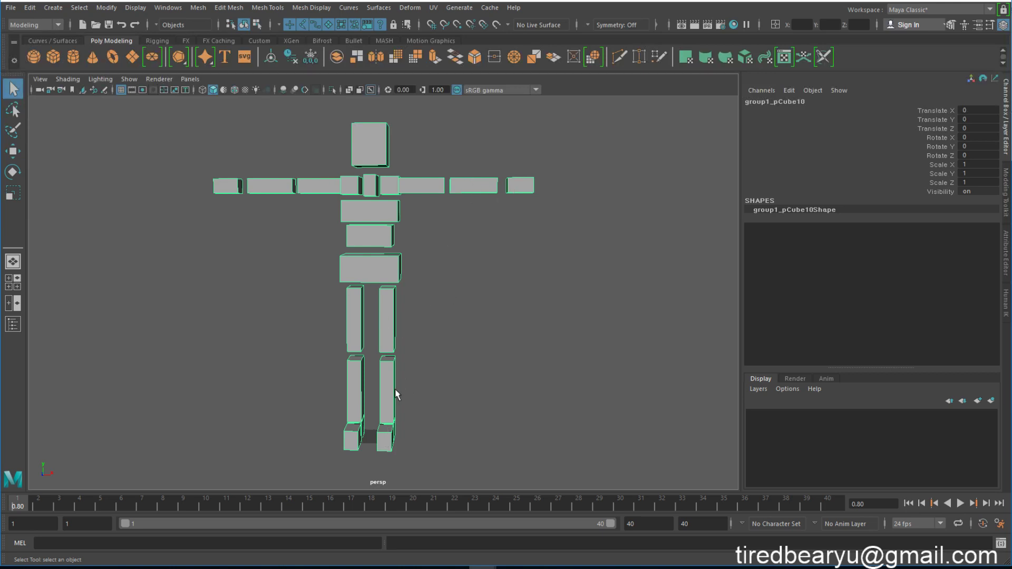
{"action": "left_click", "coordinate": [12, 324]}
{"action": "left_click", "coordinate": [75, 169]}
{"action": "left_click", "coordinate": [50, 158]}
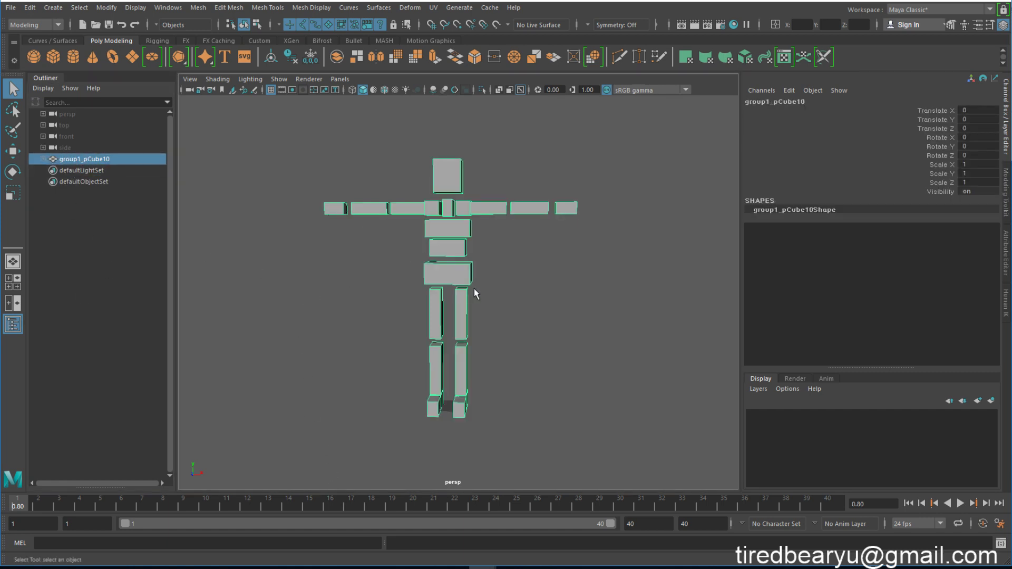
Switch to the Rigging menu set and open the Quick Rig tool, placing its window clear of the character.
{"action": "left_click", "coordinate": [137, 9]}
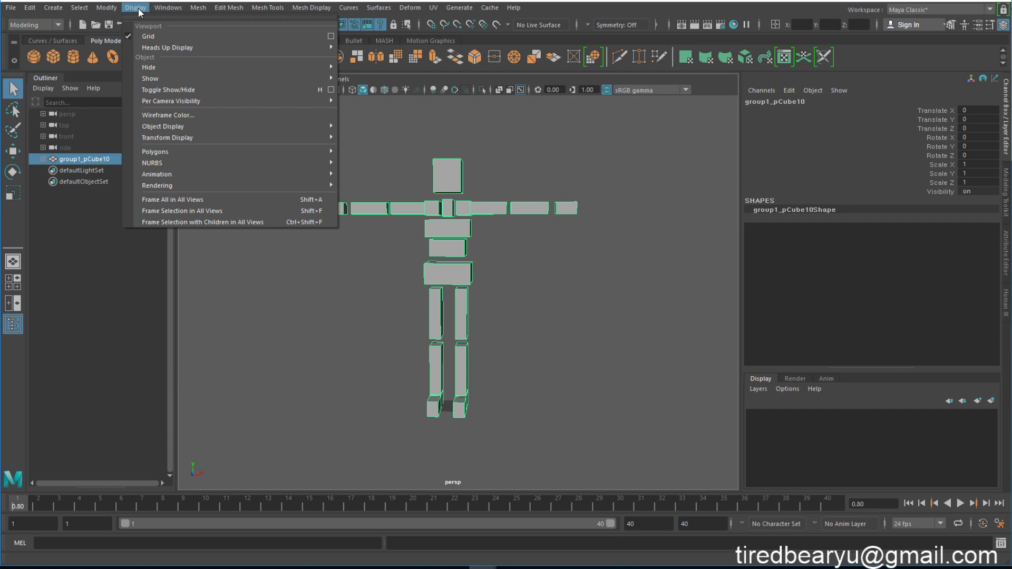
{"action": "left_click", "coordinate": [43, 26]}
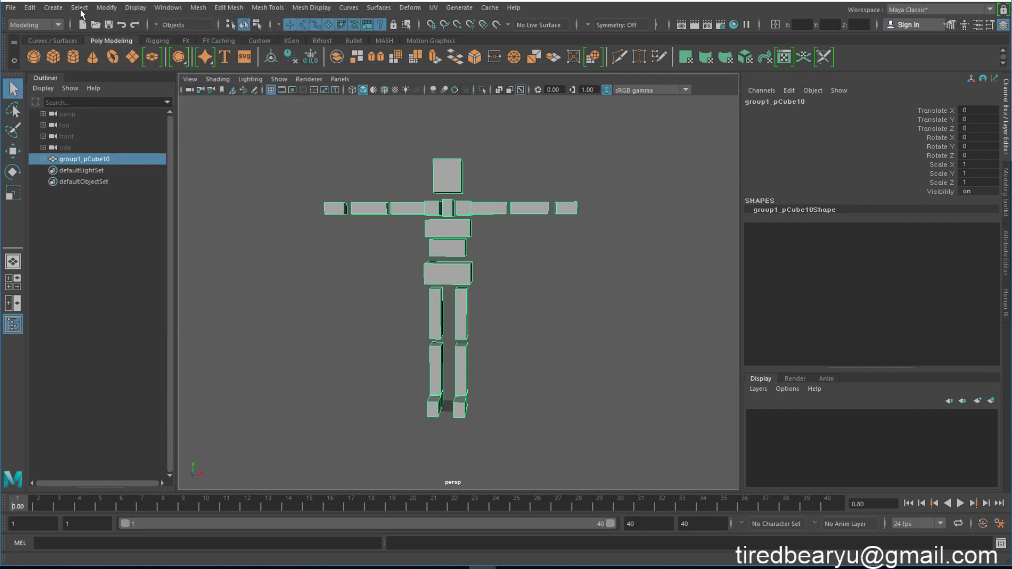
{"action": "left_click", "coordinate": [43, 27]}
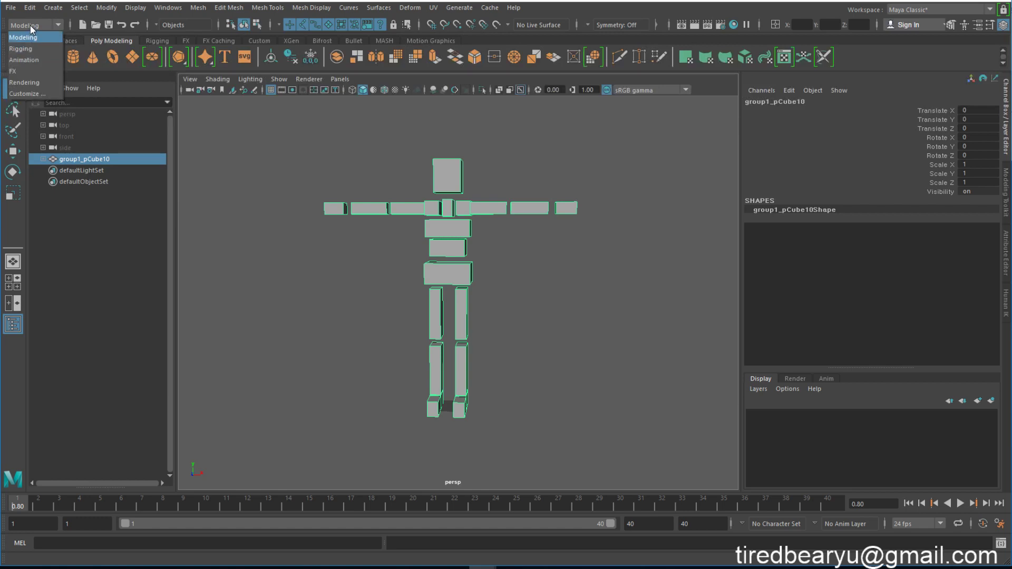
{"action": "left_click", "coordinate": [30, 49]}
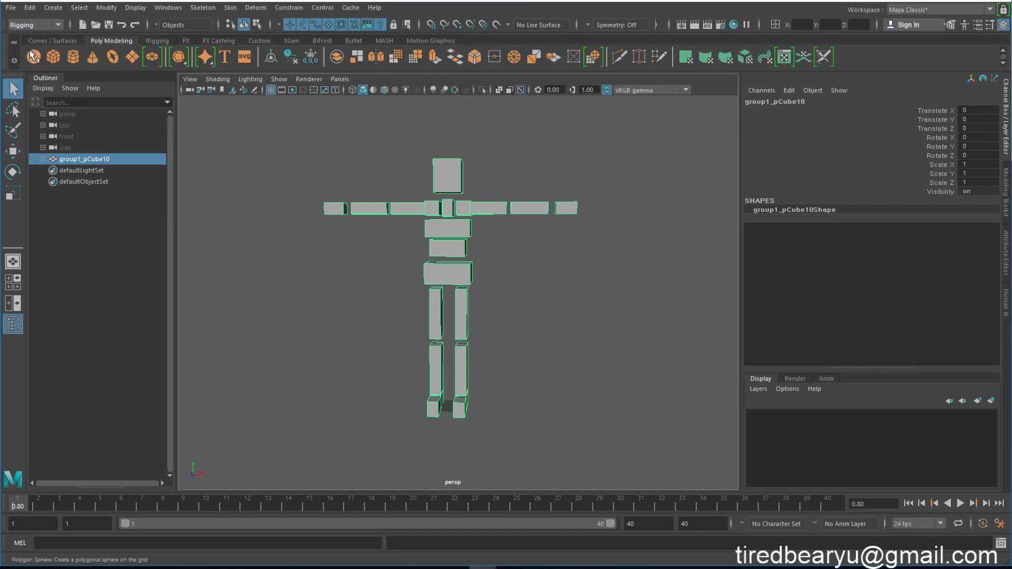
{"action": "left_click", "coordinate": [201, 8]}
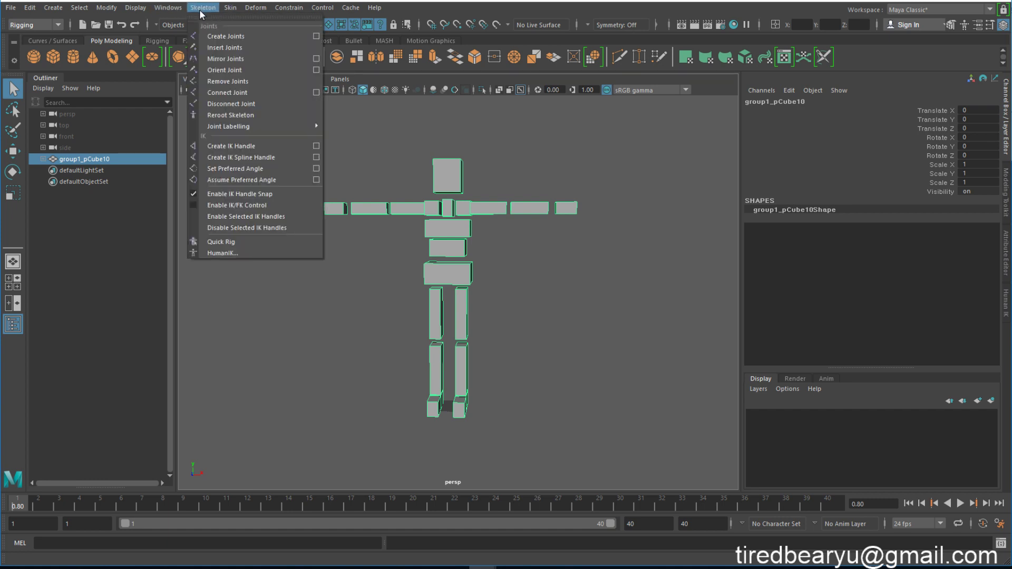
{"action": "left_click", "coordinate": [231, 241]}
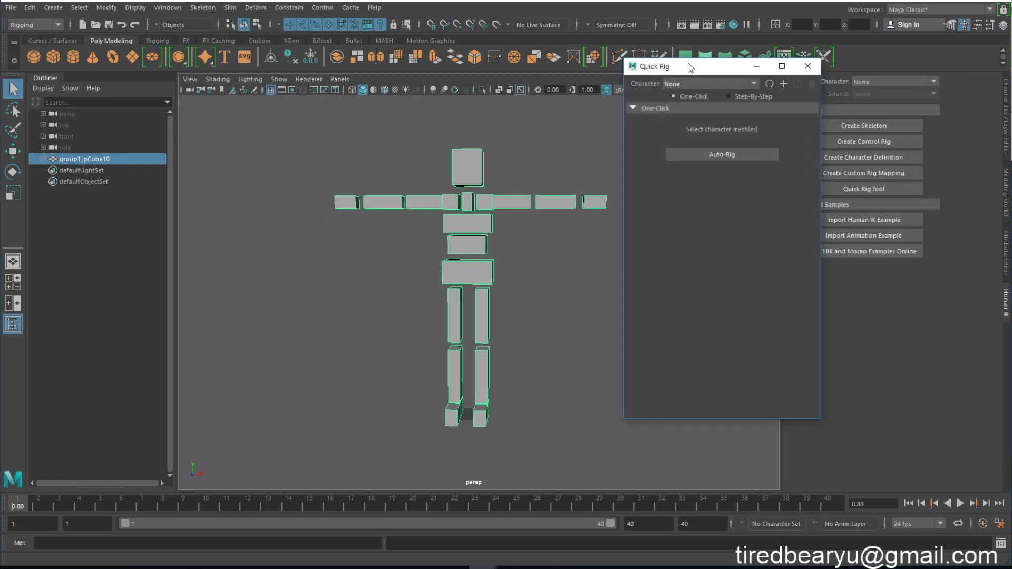
{"action": "left_click_drag", "start_coordinate": [715, 66], "coordinate": [668, 81]}
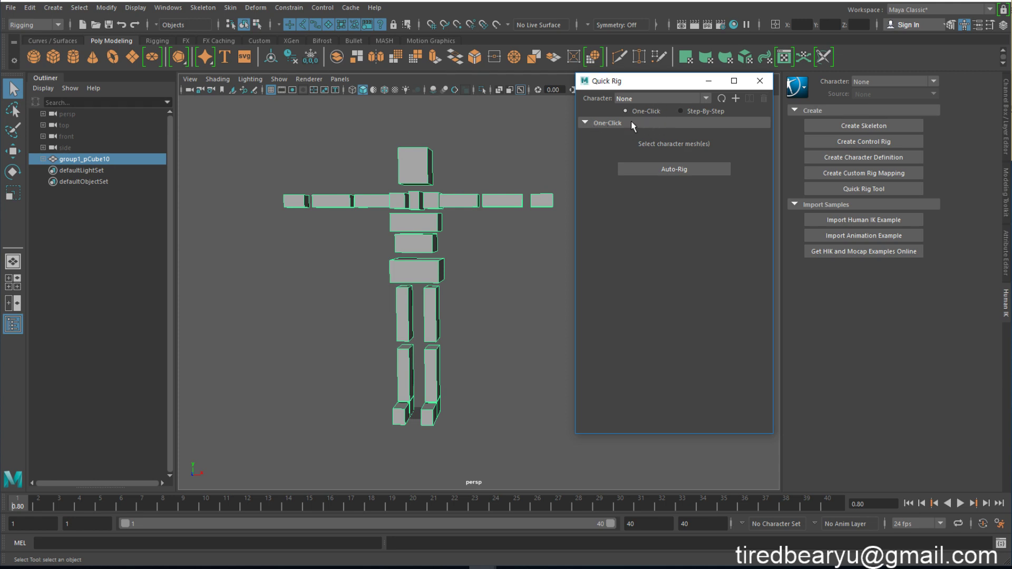
Compare the Step-By-Step and One-Click modes of the Quick Rig tool, ending in One-Click mode.
{"action": "left_click", "coordinate": [705, 111]}
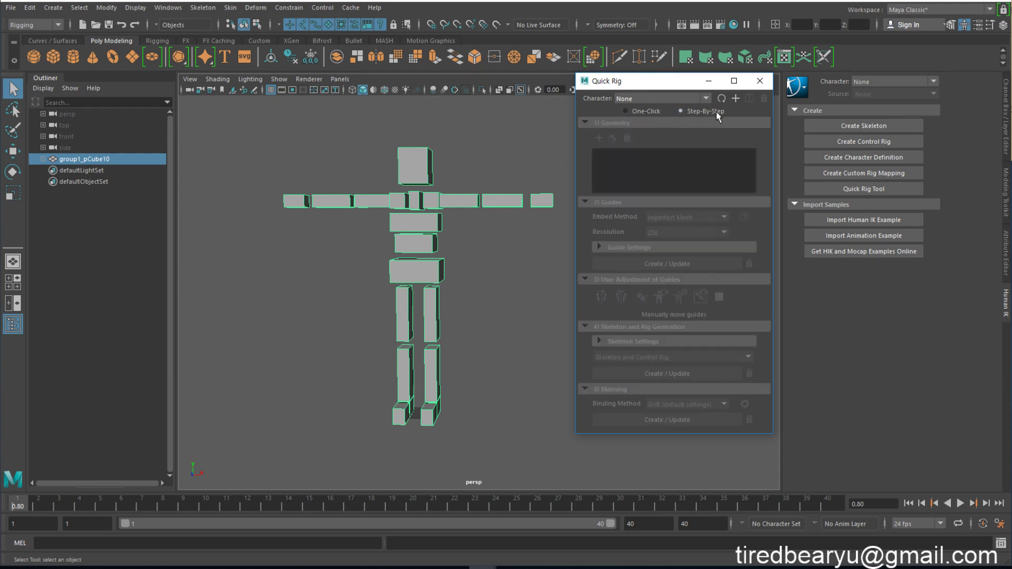
{"action": "left_click", "coordinate": [654, 111]}
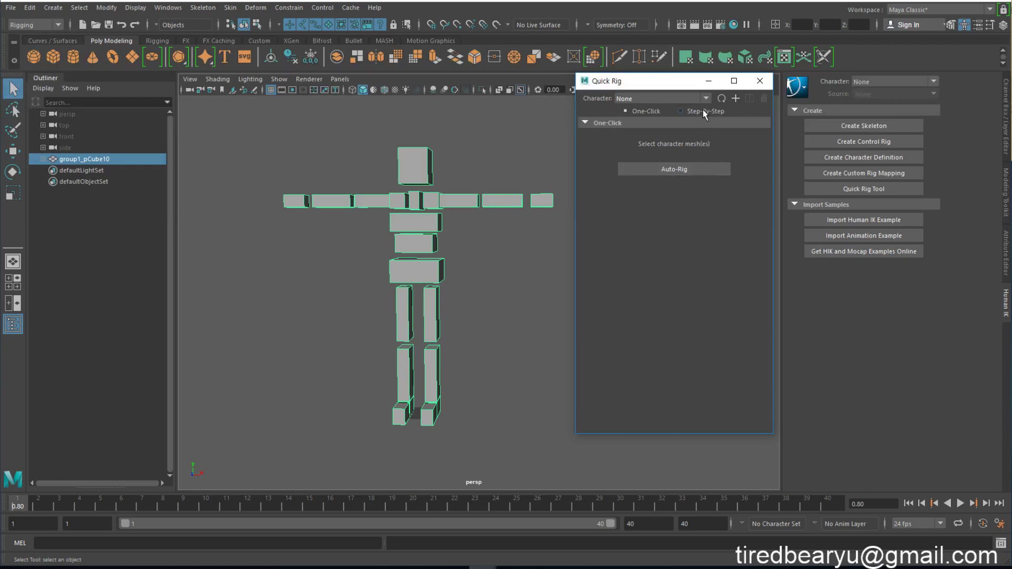
{"action": "left_click", "coordinate": [680, 112]}
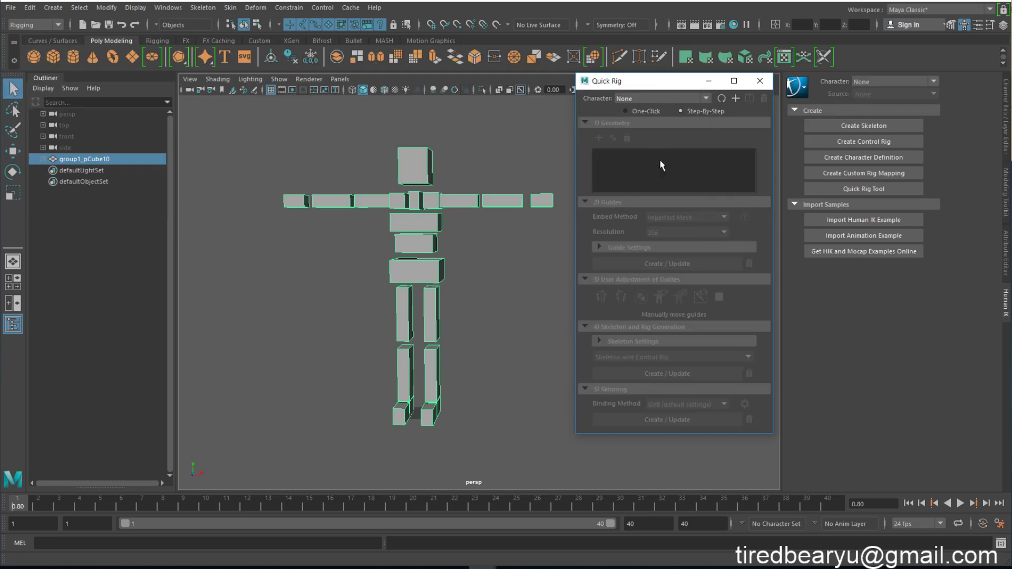
{"action": "left_click", "coordinate": [642, 109]}
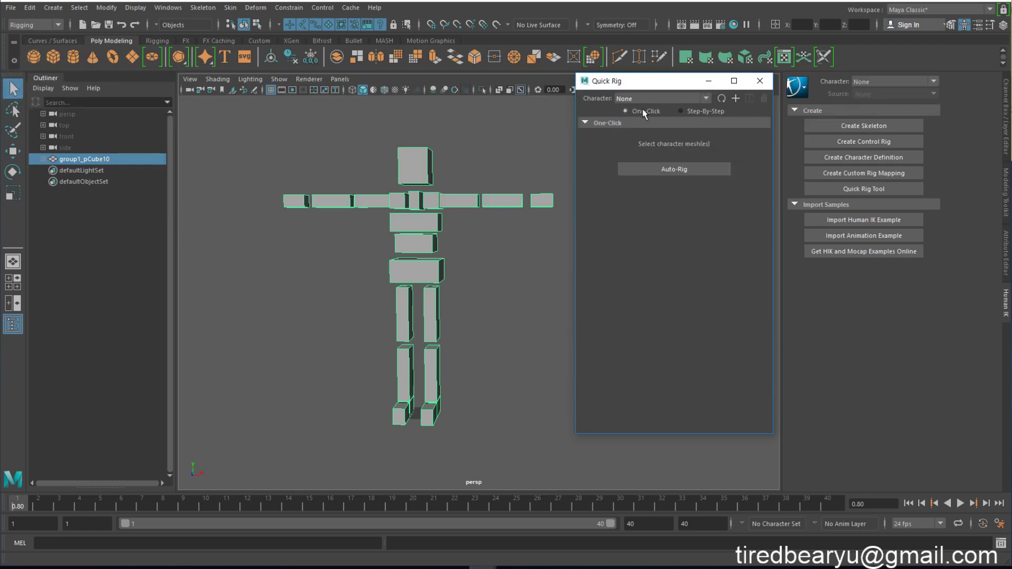
Reselect the whole character mesh and try to Auto-Rig it in One-Click mode.
{"action": "left_click", "coordinate": [481, 244]}
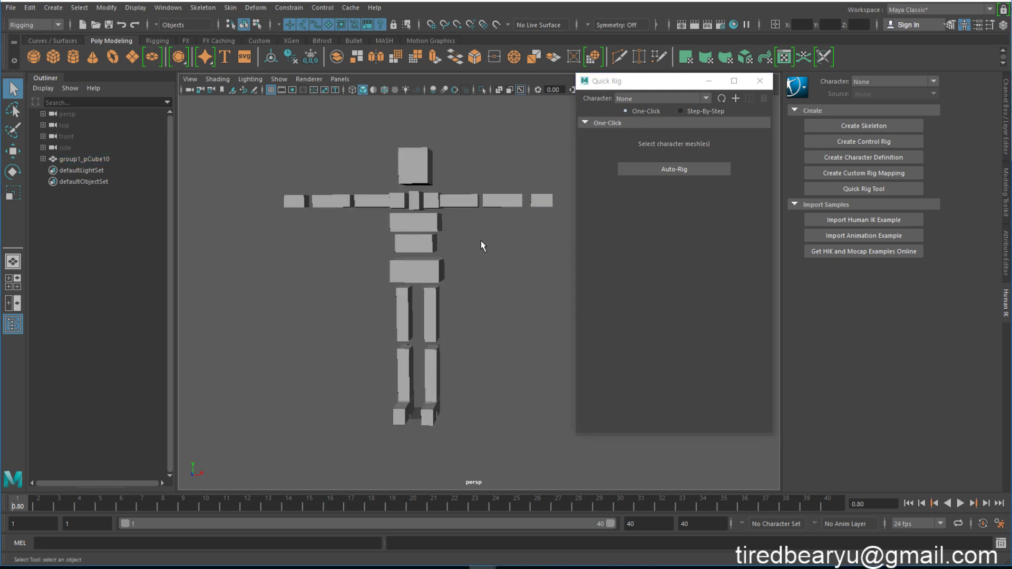
{"action": "left_click_drag", "start_coordinate": [262, 120], "coordinate": [507, 468]}
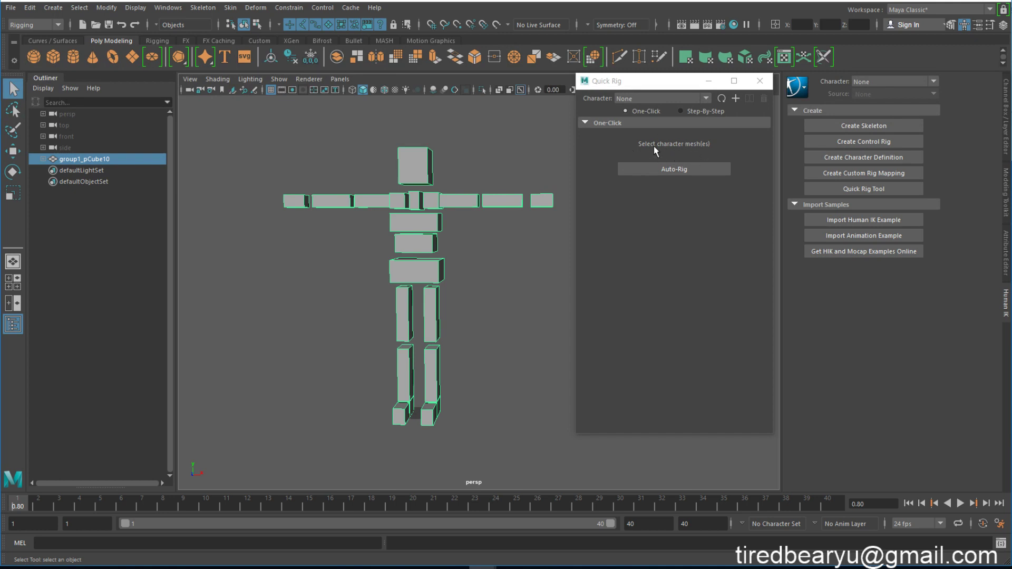
{"action": "left_click", "coordinate": [500, 317]}
{"action": "left_click_drag", "start_coordinate": [319, 122], "coordinate": [479, 423]}
{"action": "left_click", "coordinate": [679, 169]}
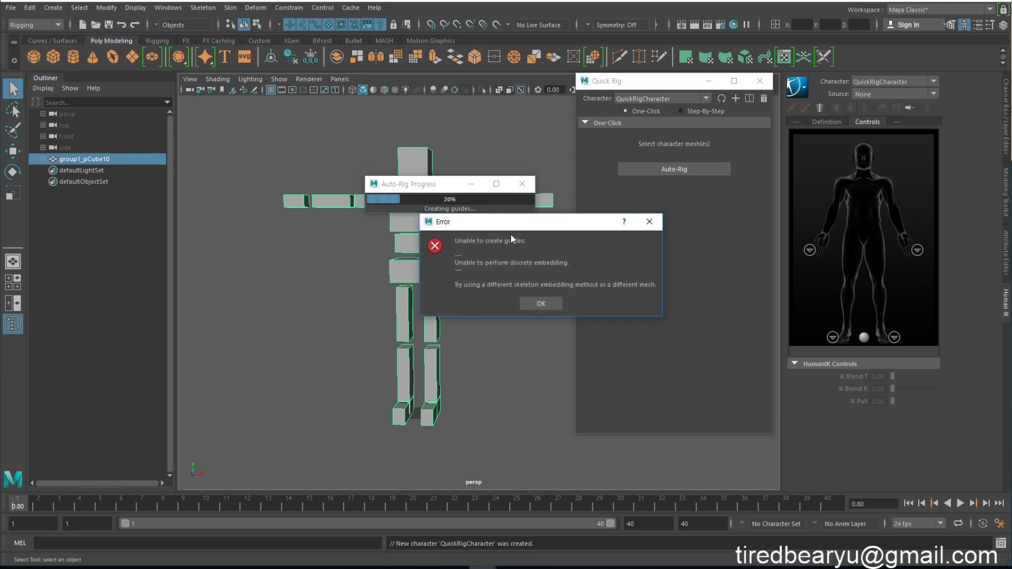
{"action": "left_click", "coordinate": [536, 303]}
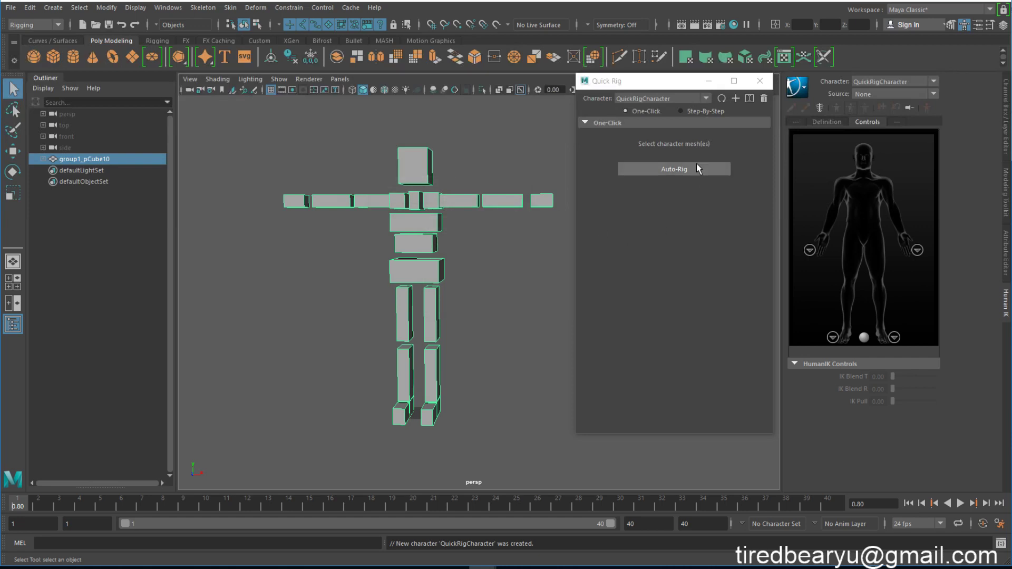
Set the guides' embed method to No Embedding in Step-By-Step mode.
{"action": "left_click", "coordinate": [701, 110]}
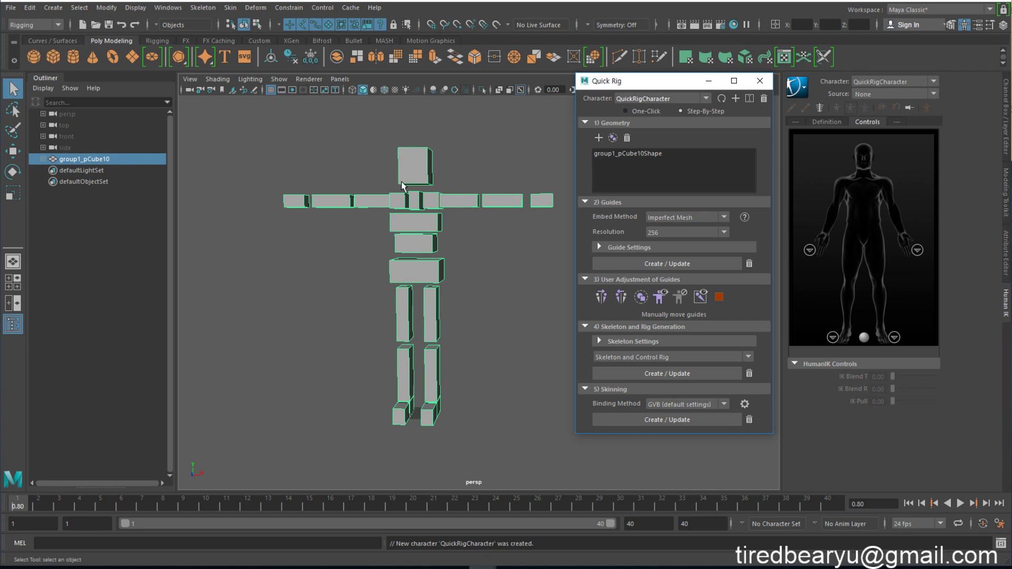
{"action": "left_click", "coordinate": [700, 217]}
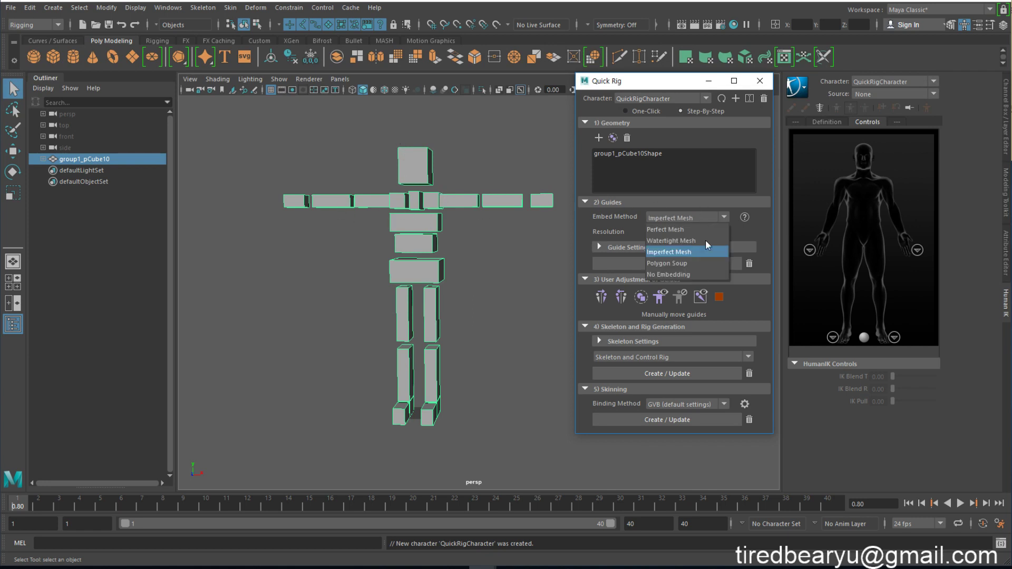
{"action": "left_click", "coordinate": [680, 275]}
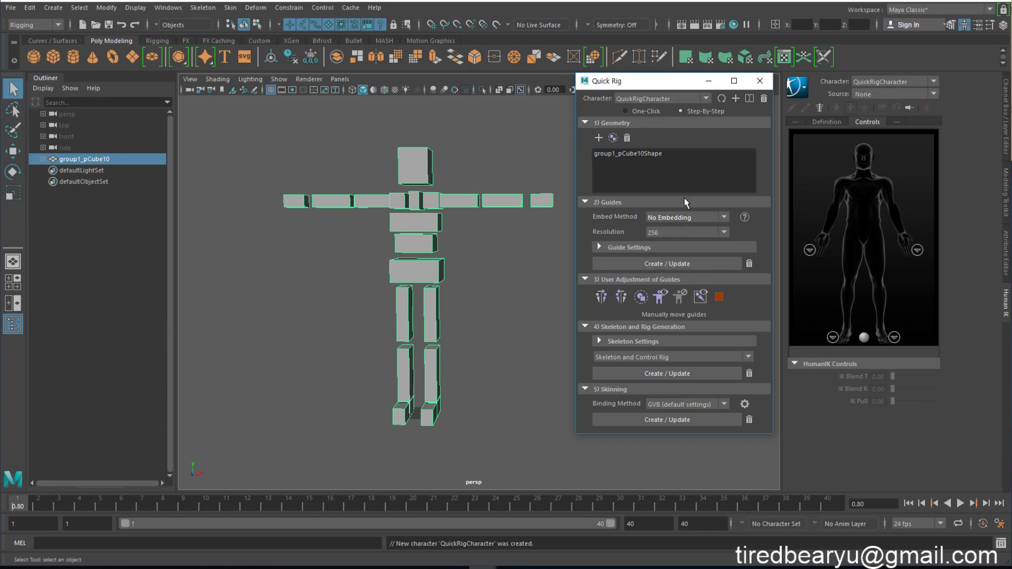
Return to One-Click mode and run Auto-Rig on the character mesh again.
{"action": "left_click", "coordinate": [642, 110]}
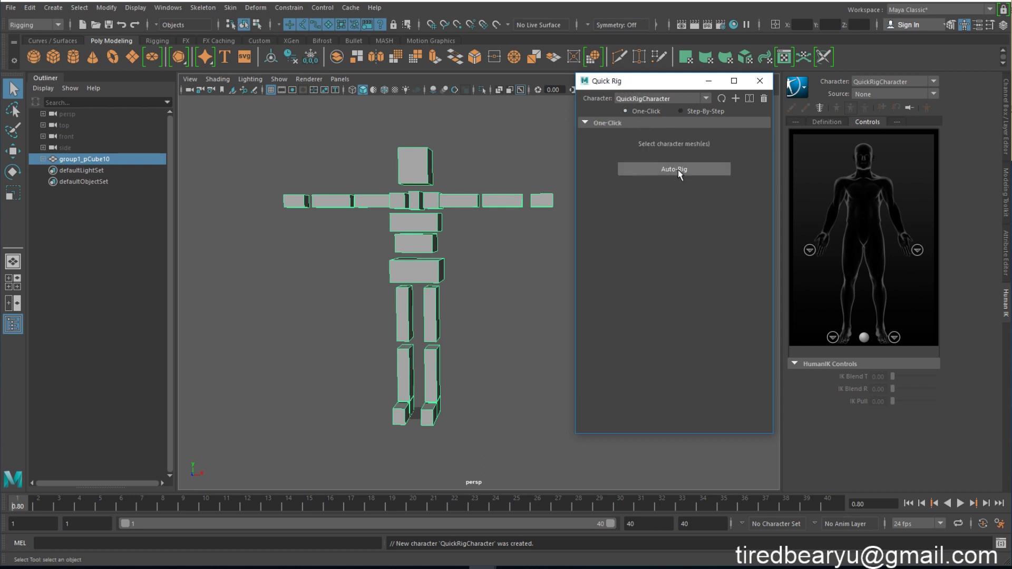
{"action": "left_click", "coordinate": [704, 111]}
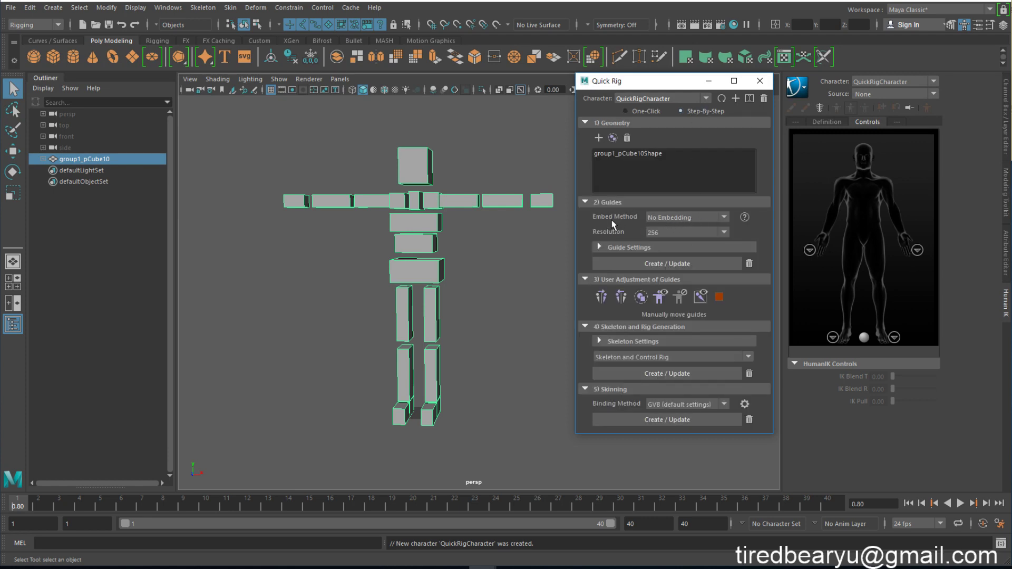
{"action": "left_click", "coordinate": [653, 109]}
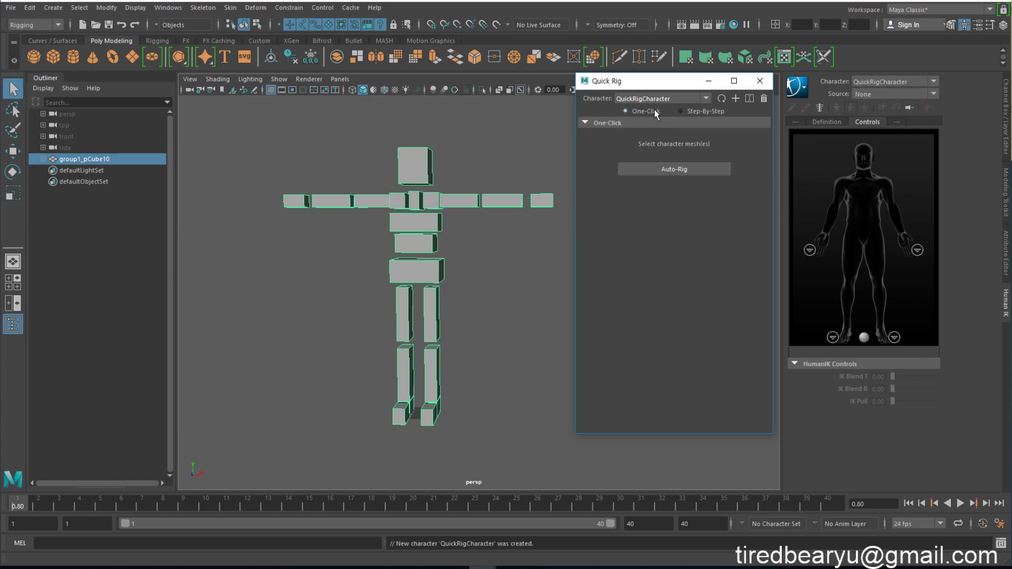
{"action": "left_click", "coordinate": [678, 171]}
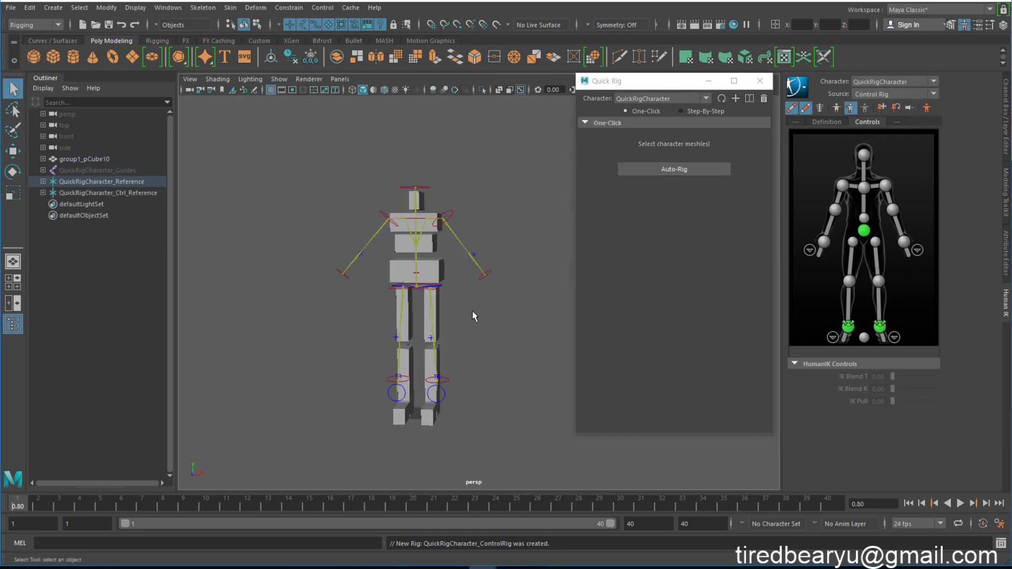
Test the rig by moving the character's left hand control with the Move tool, and undo the move.
{"action": "scroll", "coordinate": [471, 295], "scroll_direction": "down", "scroll_amount": 2}
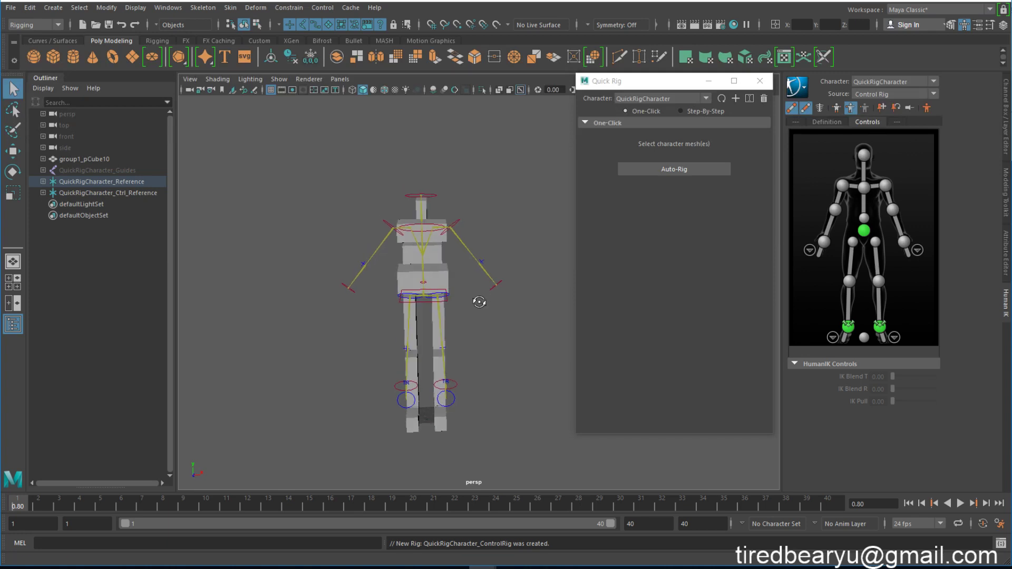
{"action": "scroll", "coordinate": [490, 287], "scroll_direction": "up", "scroll_amount": 4}
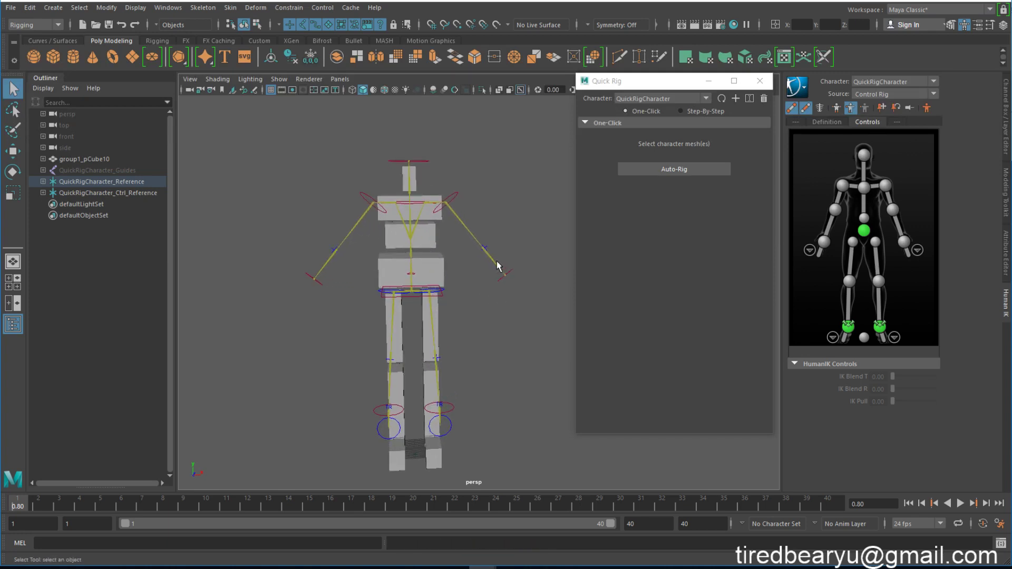
{"action": "left_click", "coordinate": [504, 274]}
{"action": "key", "text": "w"}
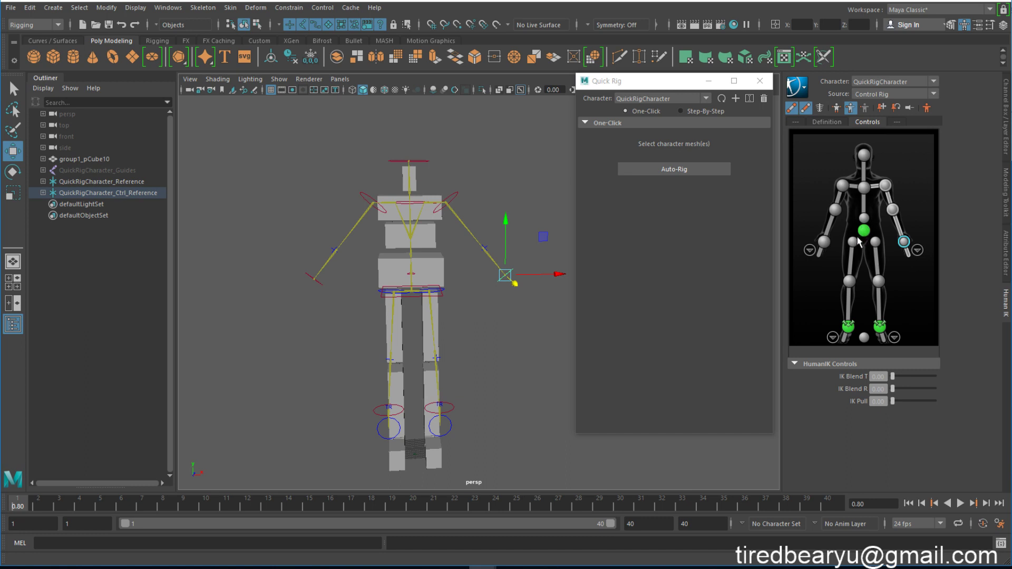
{"action": "mouse_move", "coordinate": [508, 293]}
{"action": "middle_mouse_down", "text": "alt"}
{"action": "mouse_move", "coordinate": [492, 283]}
{"action": "mouse_move", "coordinate": [492, 296]}
{"action": "middle_mouse_up", "text": "alt"}
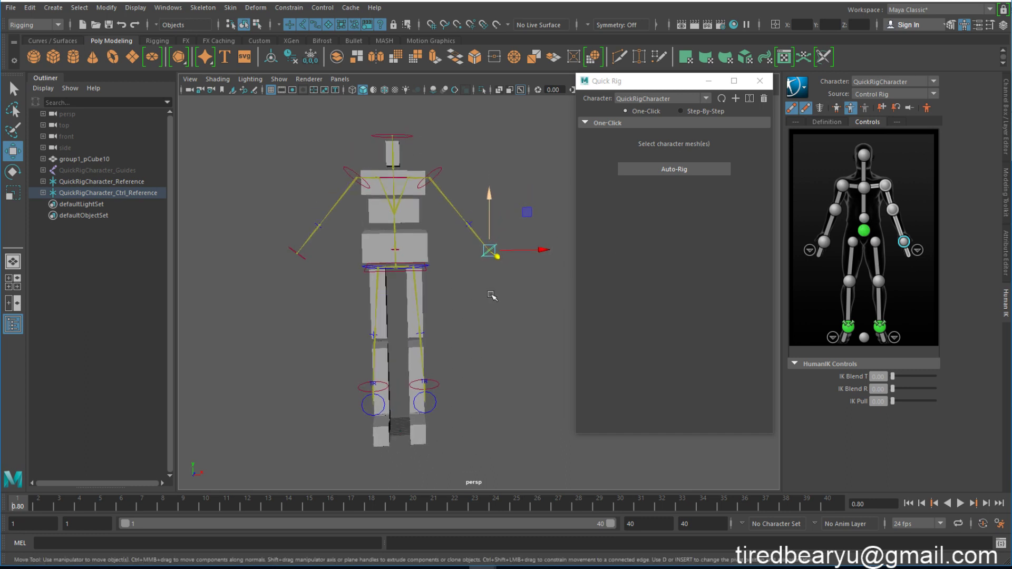
{"action": "left_click_drag", "start_coordinate": [492, 296], "coordinate": [460, 327], "text": "alt"}
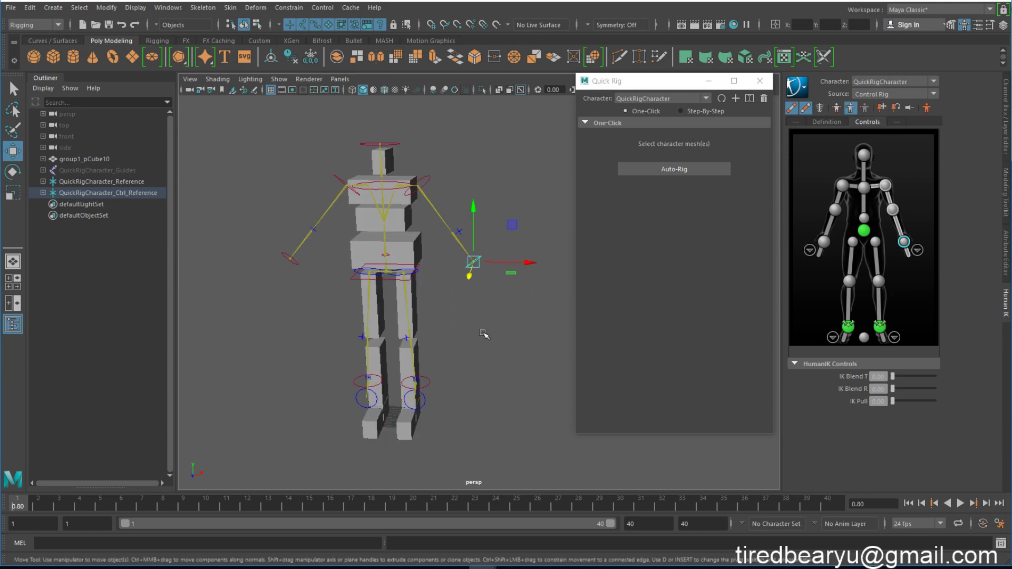
{"action": "middle_click_drag", "start_coordinate": [459, 326], "coordinate": [462, 164]}
{"action": "key", "text": "ctrl+z"}
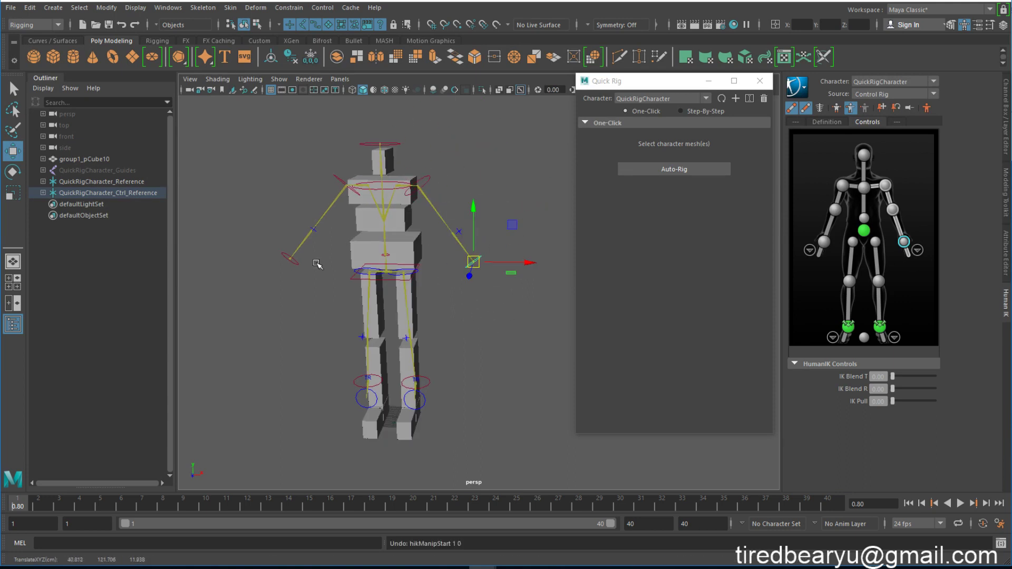
Test the right hand control and the head control by moving each one, undoing both moves.
{"action": "left_click_drag", "start_coordinate": [251, 244], "coordinate": [303, 321]}
{"action": "middle_click_drag", "start_coordinate": [303, 322], "coordinate": [369, 233]}
{"action": "key", "text": "ctrl+z"}
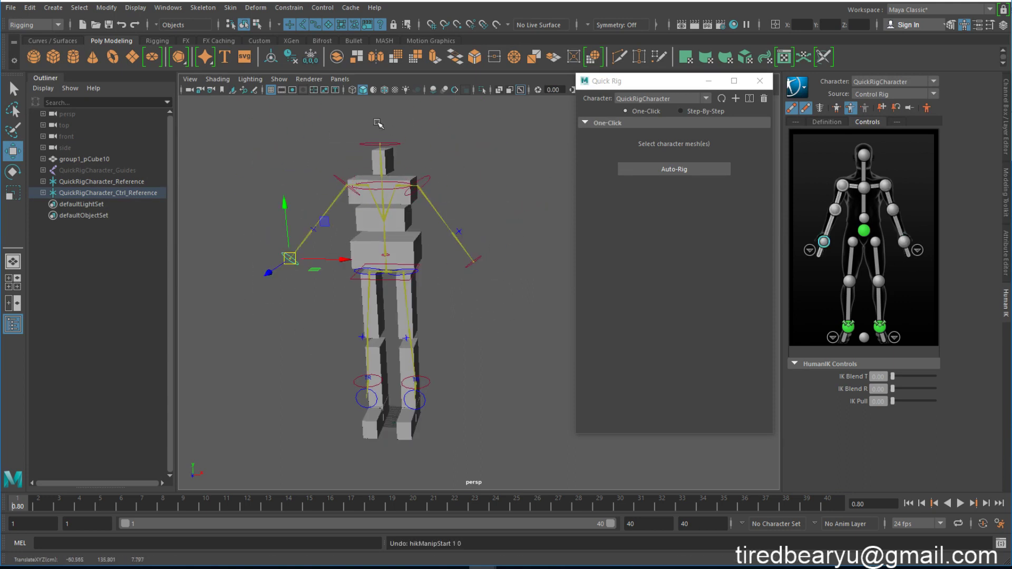
{"action": "left_click_drag", "start_coordinate": [377, 122], "coordinate": [475, 196]}
{"action": "middle_click_drag", "start_coordinate": [475, 196], "coordinate": [447, 196]}
{"action": "key", "text": "ctrl+z"}
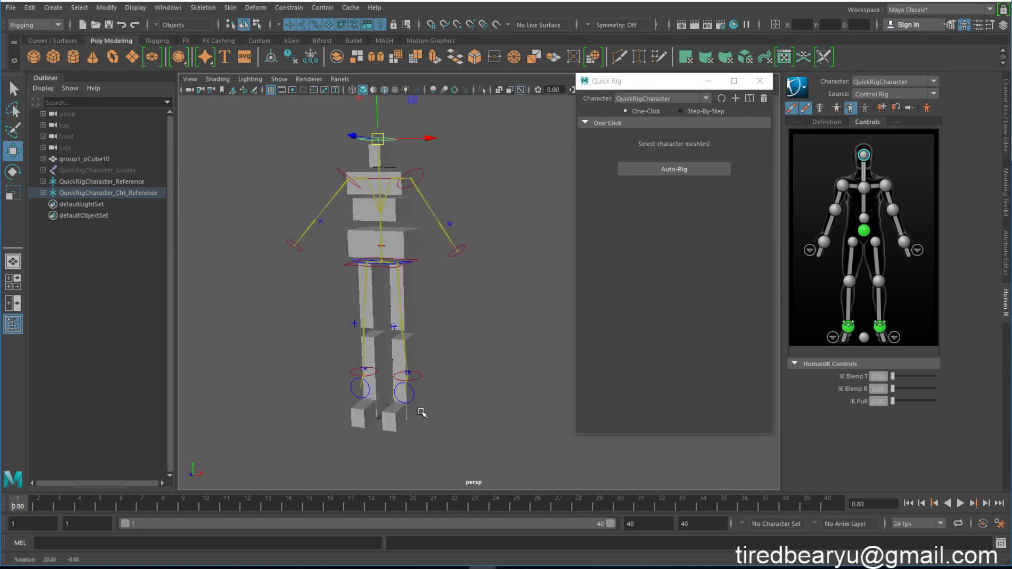
Test the left foot control by moving it, and undo the move.
{"action": "left_click", "coordinate": [412, 375]}
{"action": "left_click_drag", "start_coordinate": [486, 395], "coordinate": [397, 402], "text": "alt"}
{"action": "middle_click_drag", "start_coordinate": [468, 407], "coordinate": [425, 377]}
{"action": "key", "text": "ctrl+z"}
{"action": "key", "text": "ctrl+z"}
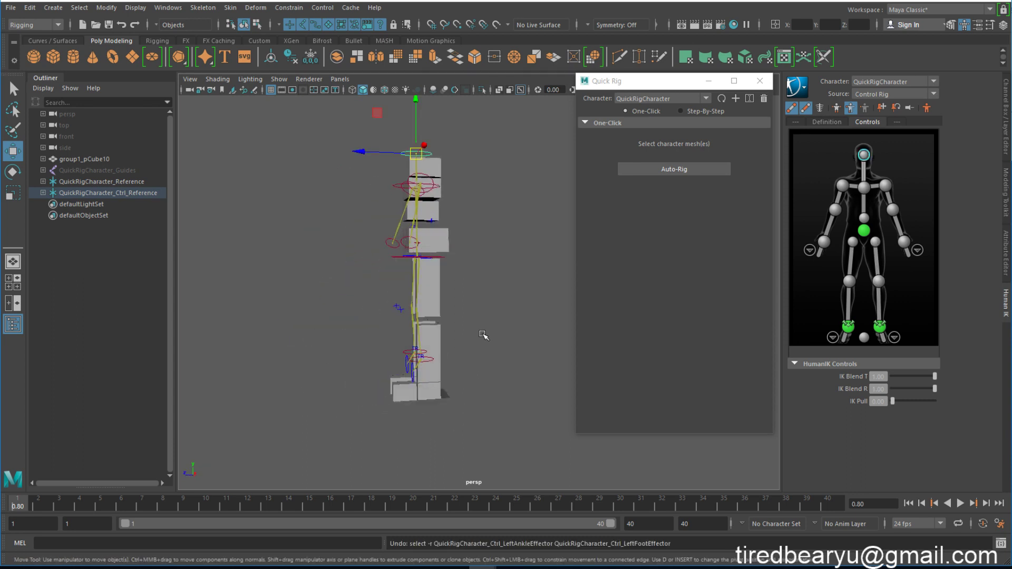
Delete QuickRigCharacter together with its skin, control rig, skeleton and guides.
{"action": "left_click_drag", "start_coordinate": [495, 278], "coordinate": [503, 302], "text": "alt"}
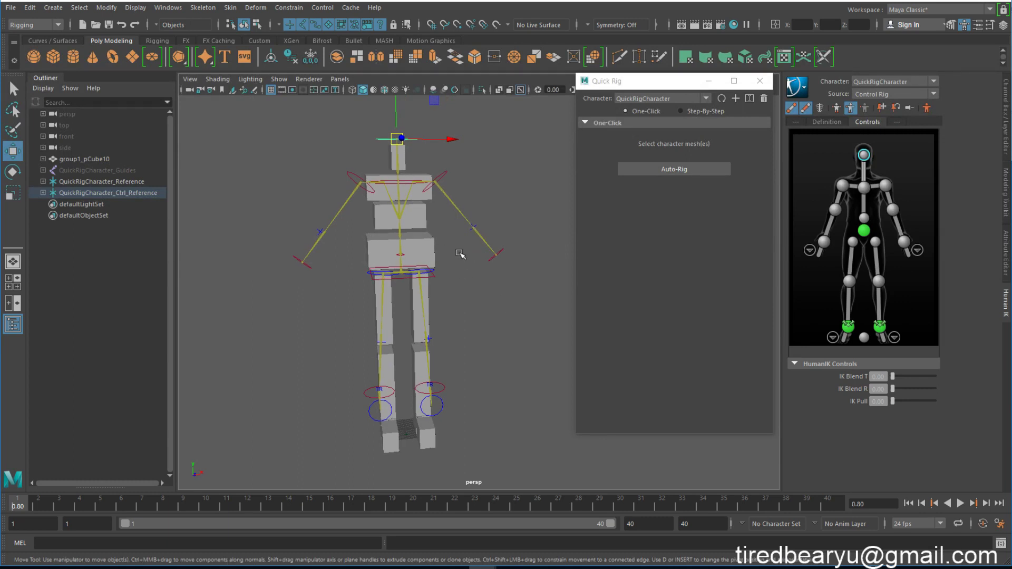
{"action": "scroll", "coordinate": [473, 287], "scroll_direction": "up", "scroll_amount": 1}
{"action": "scroll", "coordinate": [445, 278], "scroll_direction": "down", "scroll_amount": 3}
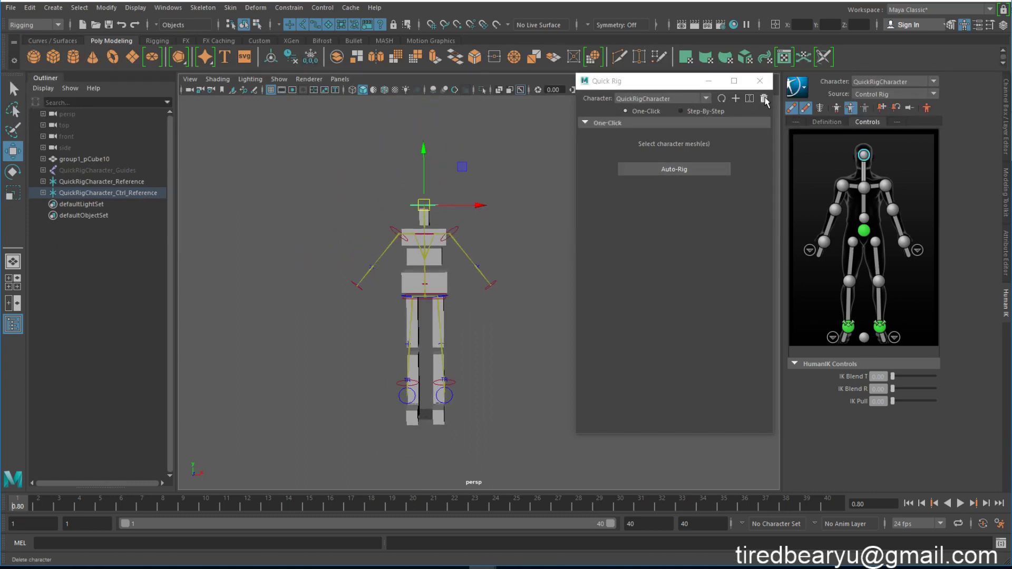
{"action": "left_click", "coordinate": [651, 102]}
{"action": "left_click", "coordinate": [662, 121]}
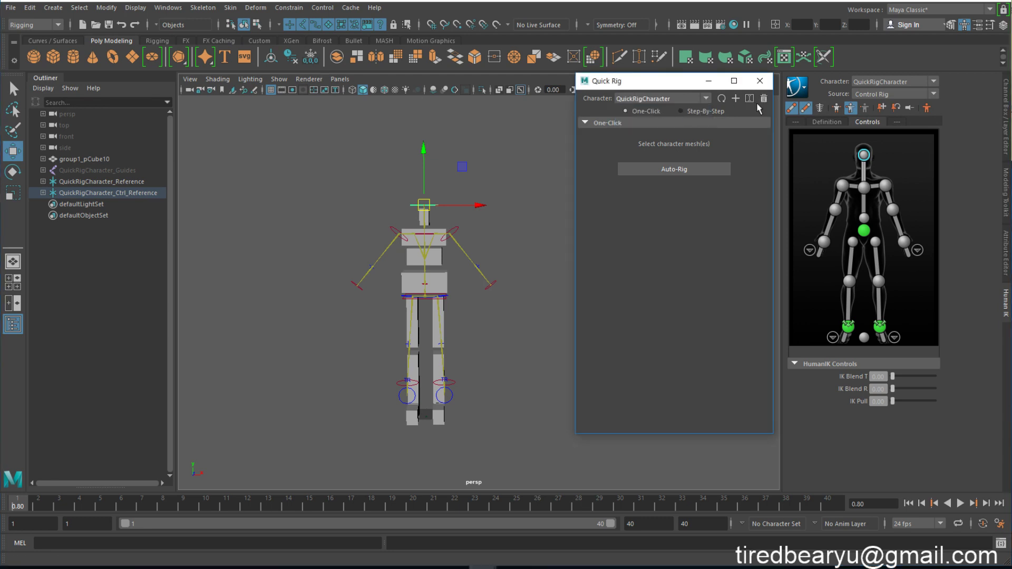
{"action": "left_click", "coordinate": [764, 99]}
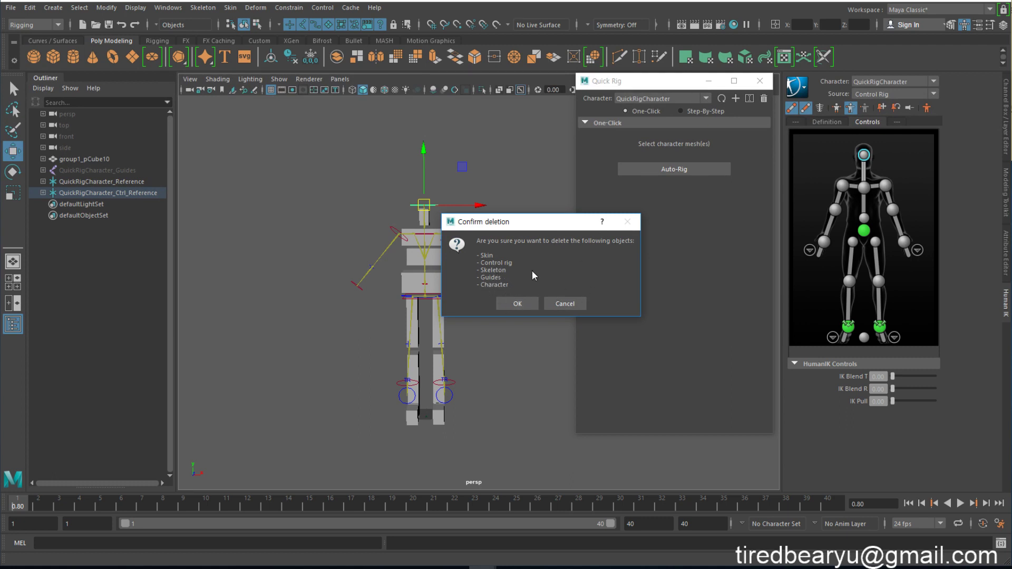
{"action": "left_click", "coordinate": [527, 305]}
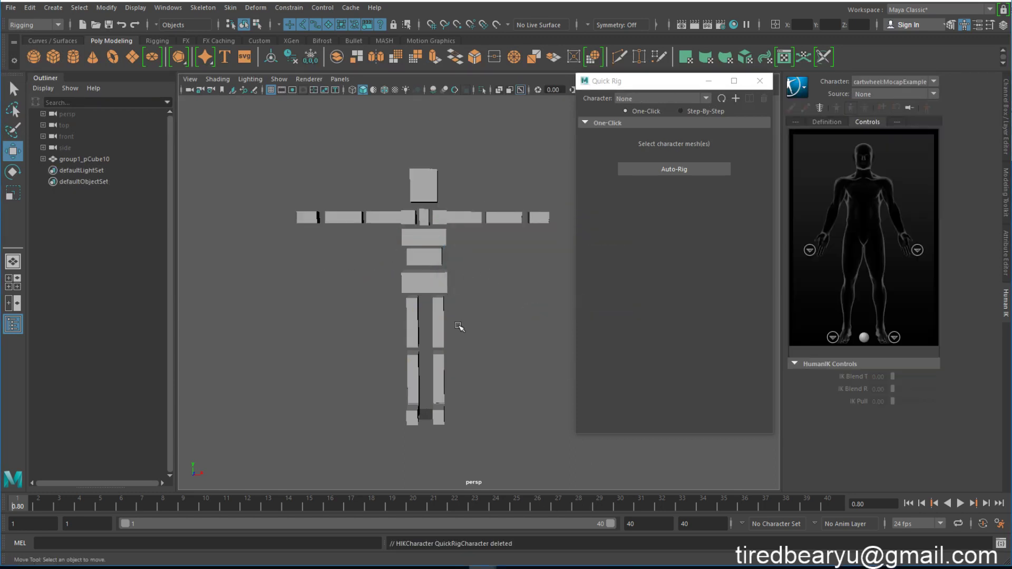
Switch Quick Rig to Step-By-Step mode and create a new character.
{"action": "left_click", "coordinate": [700, 115]}
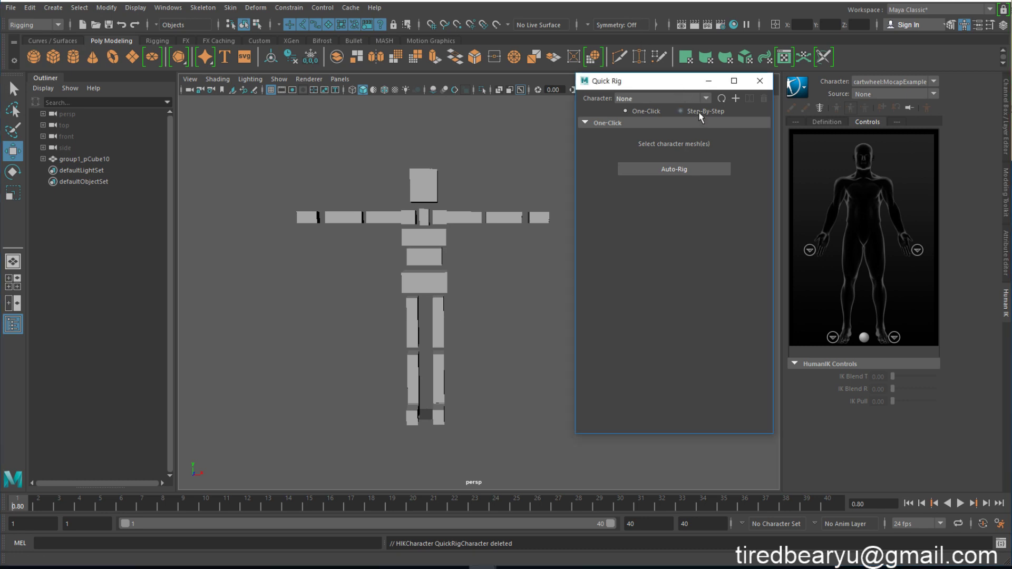
{"action": "left_click", "coordinate": [699, 115]}
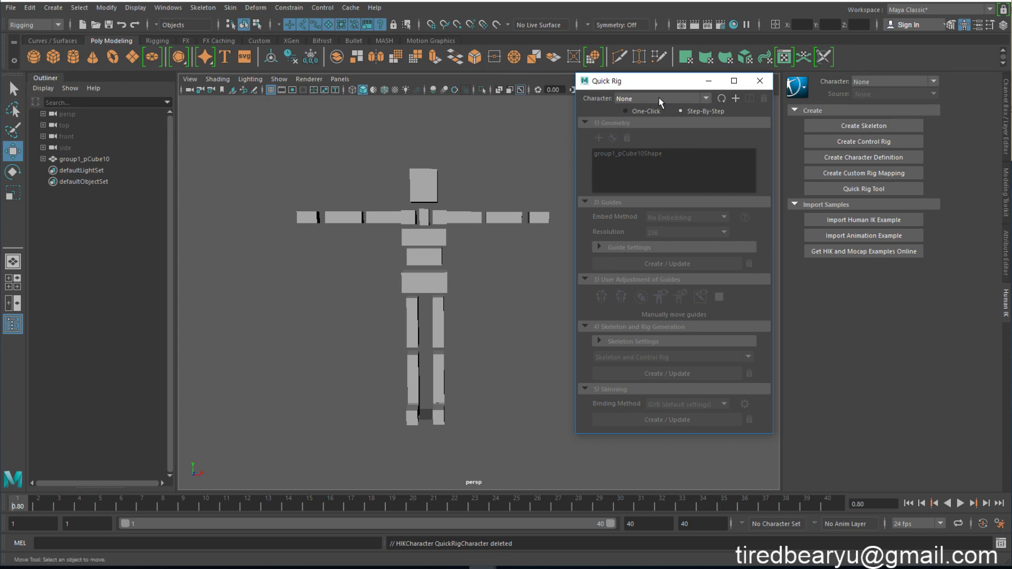
{"action": "left_click", "coordinate": [640, 99]}
{"action": "left_click", "coordinate": [641, 109]}
{"action": "left_click", "coordinate": [735, 98]}
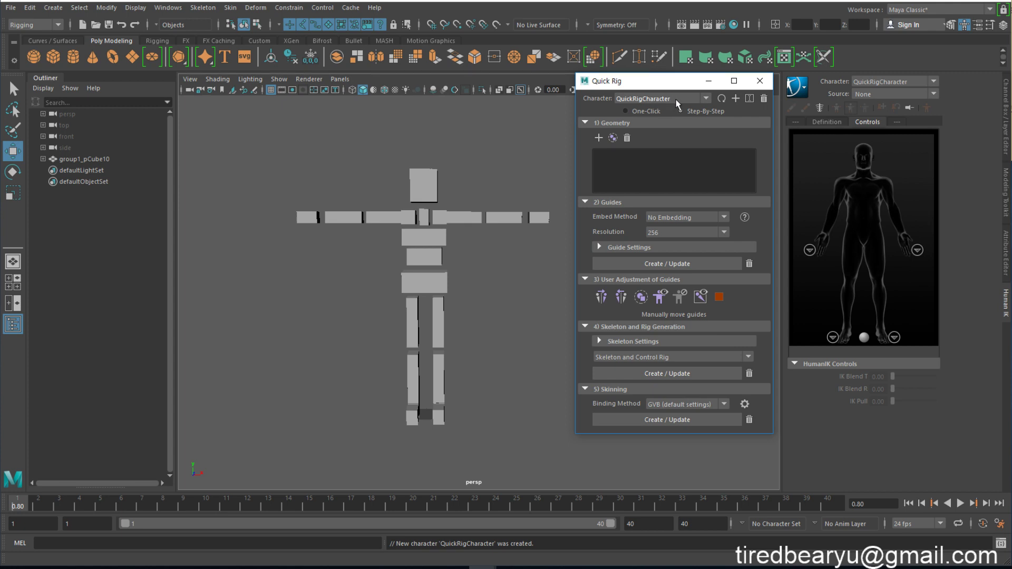
{"action": "left_click", "coordinate": [641, 112]}
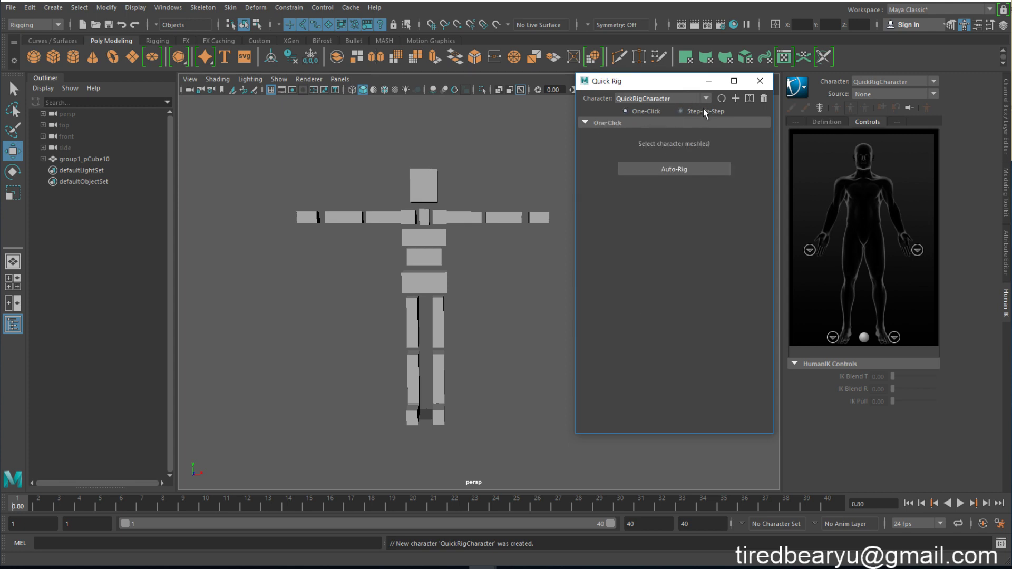
{"action": "left_click", "coordinate": [704, 112]}
Add the block character mesh group1_pCube10 to the Quick Rig geometry list.
{"action": "middle_click_drag", "start_coordinate": [439, 237], "coordinate": [427, 206], "text": "alt"}
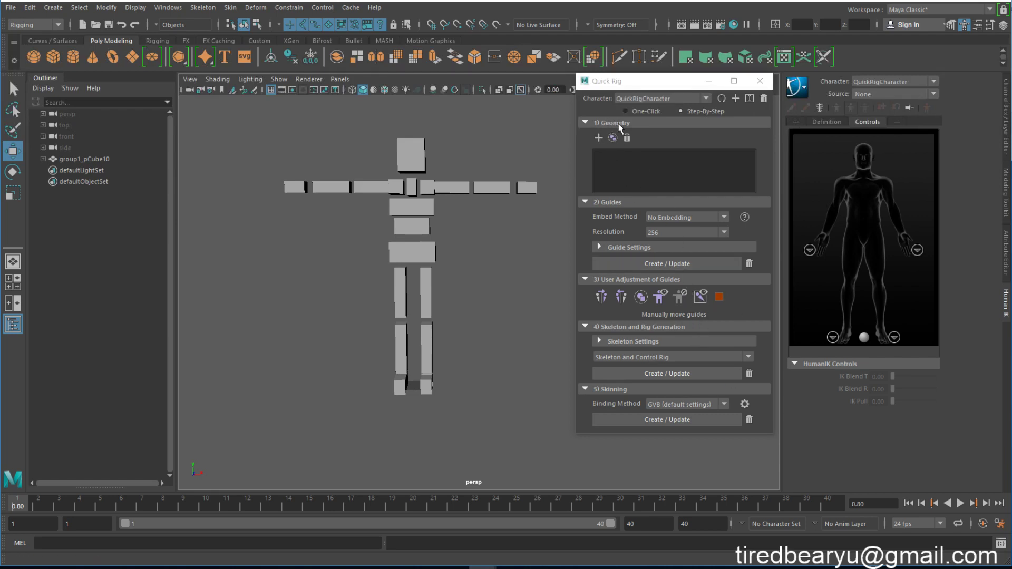
{"action": "left_click_drag", "start_coordinate": [338, 225], "coordinate": [456, 316]}
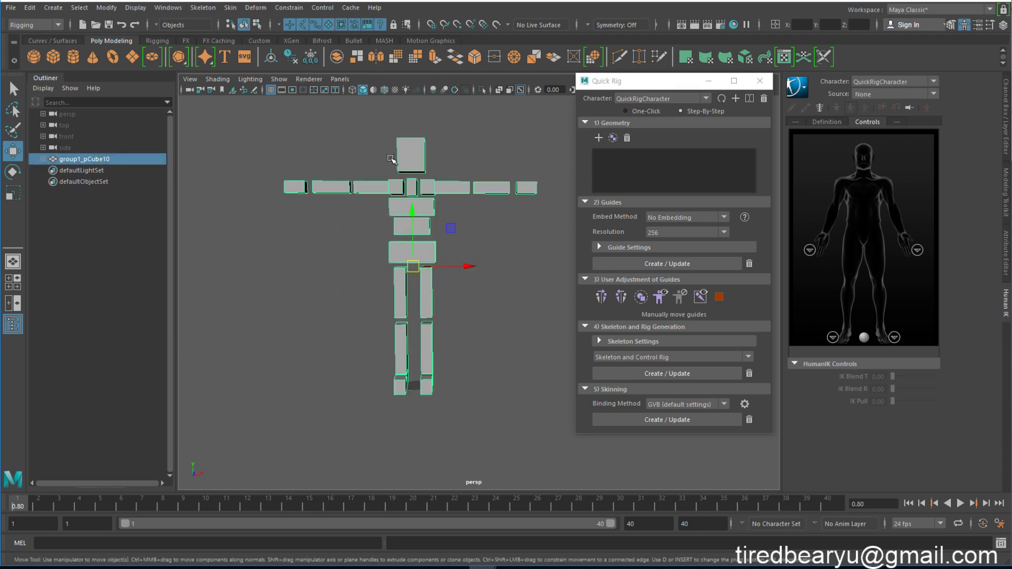
{"action": "left_click", "coordinate": [598, 138]}
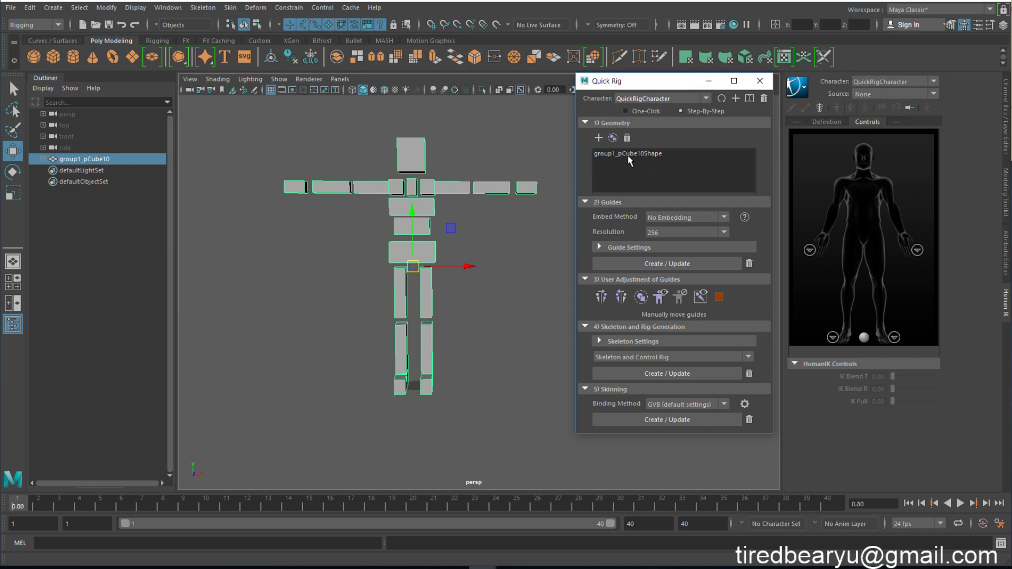
{"action": "left_click", "coordinate": [626, 154]}
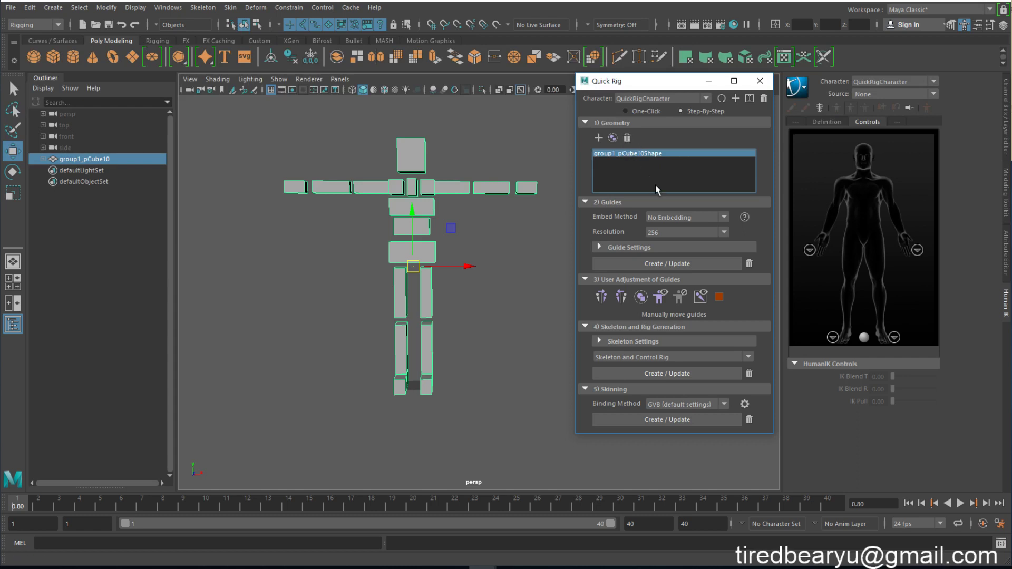
{"action": "left_click", "coordinate": [497, 311]}
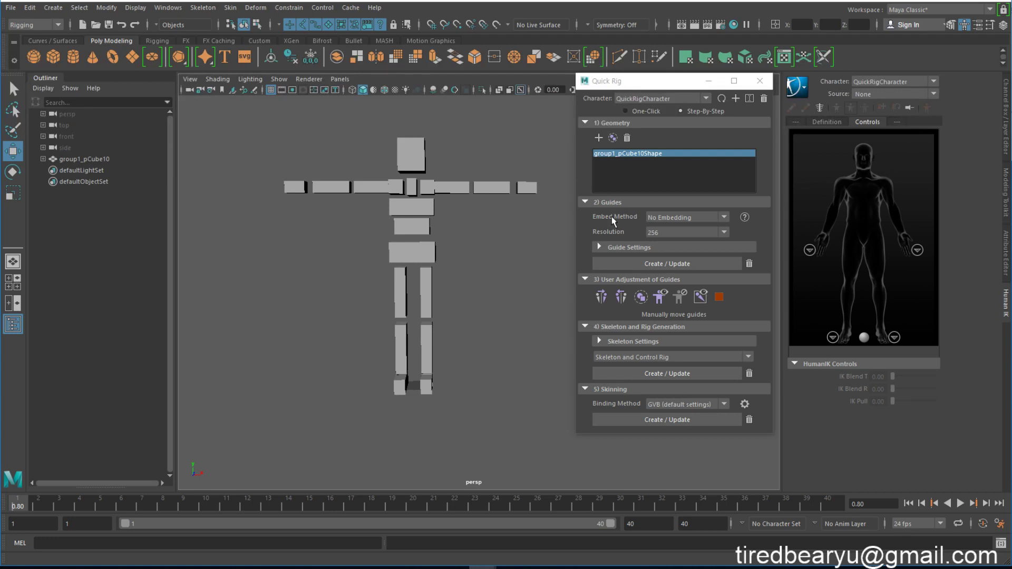
Choose No Embedding as the guides' embed method.
{"action": "left_click", "coordinate": [694, 218]}
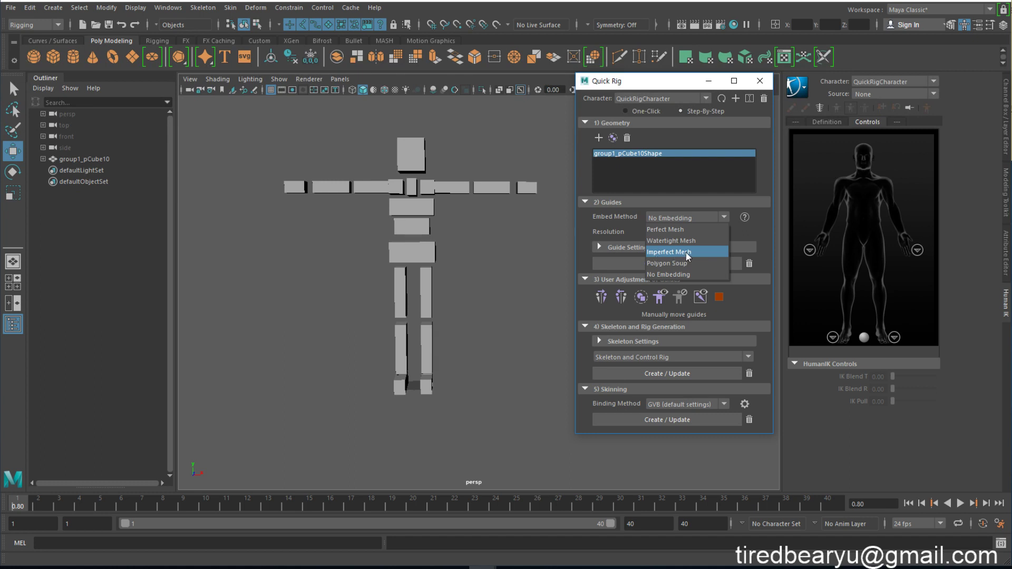
{"action": "left_click", "coordinate": [656, 275]}
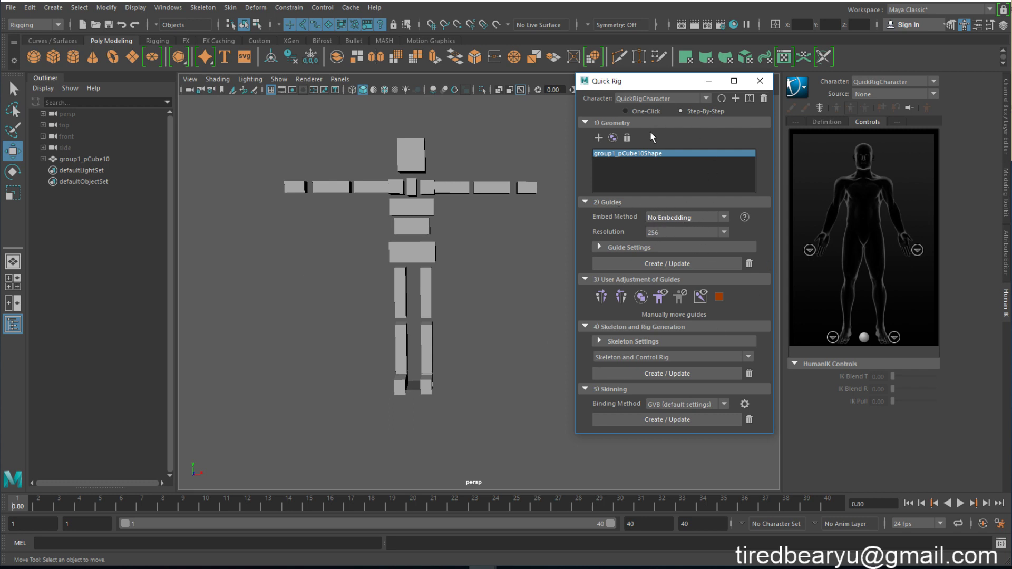
{"action": "left_click_drag", "start_coordinate": [645, 82], "coordinate": [640, 64]}
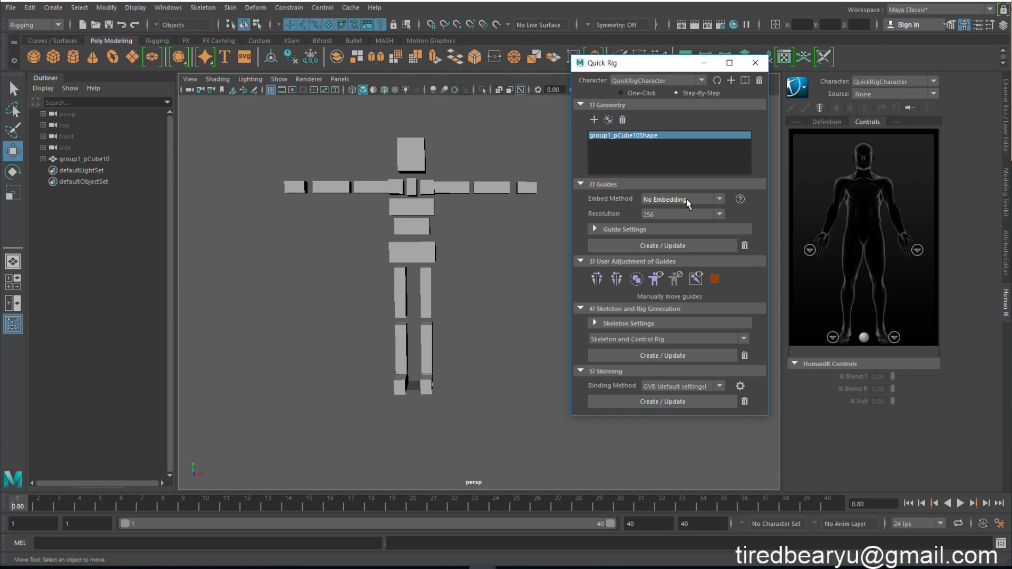
Set the spine count to 2 in the guide settings and create the guides.
{"action": "left_click", "coordinate": [602, 231]}
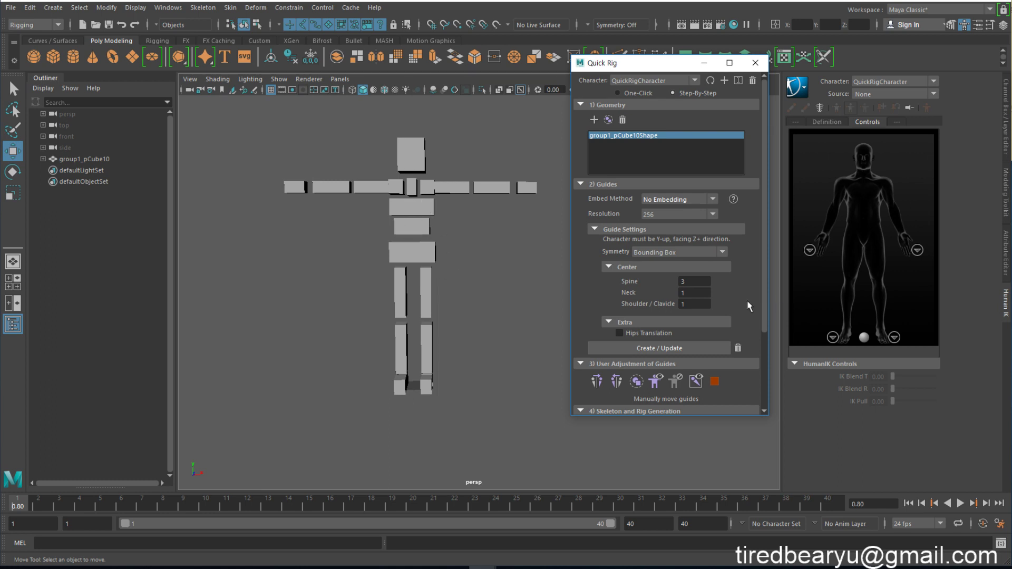
{"action": "left_click", "coordinate": [701, 279]}
{"action": "left_click", "coordinate": [634, 345]}
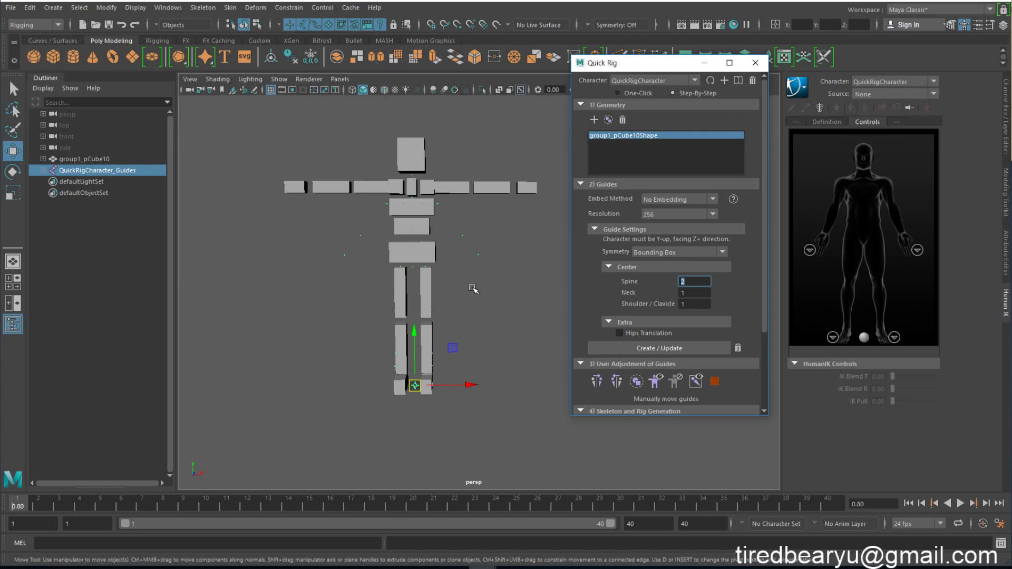
Display the scene in wireframe and examine how the guides sit against the character's blocks.
{"action": "middle_click_drag", "start_coordinate": [473, 300], "coordinate": [444, 299], "text": "alt"}
{"action": "left_click_drag", "start_coordinate": [443, 299], "coordinate": [447, 303], "text": "alt"}
{"action": "key", "text": "4"}
{"action": "middle_click_drag", "start_coordinate": [463, 319], "coordinate": [490, 337], "text": "alt"}
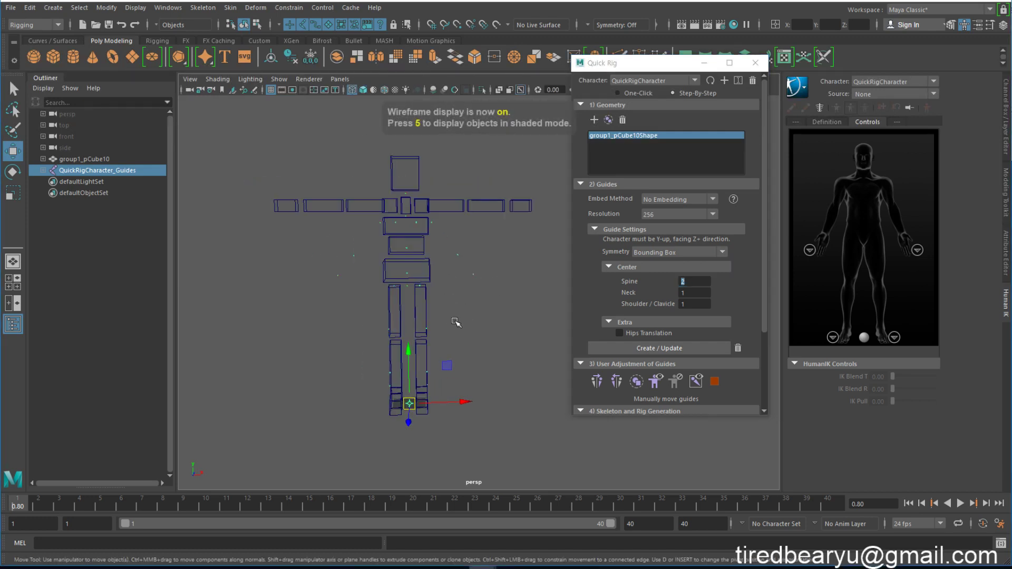
{"action": "left_click_drag", "start_coordinate": [445, 319], "coordinate": [488, 296], "text": "alt"}
{"action": "middle_click_drag", "start_coordinate": [488, 296], "coordinate": [502, 287], "text": "alt"}
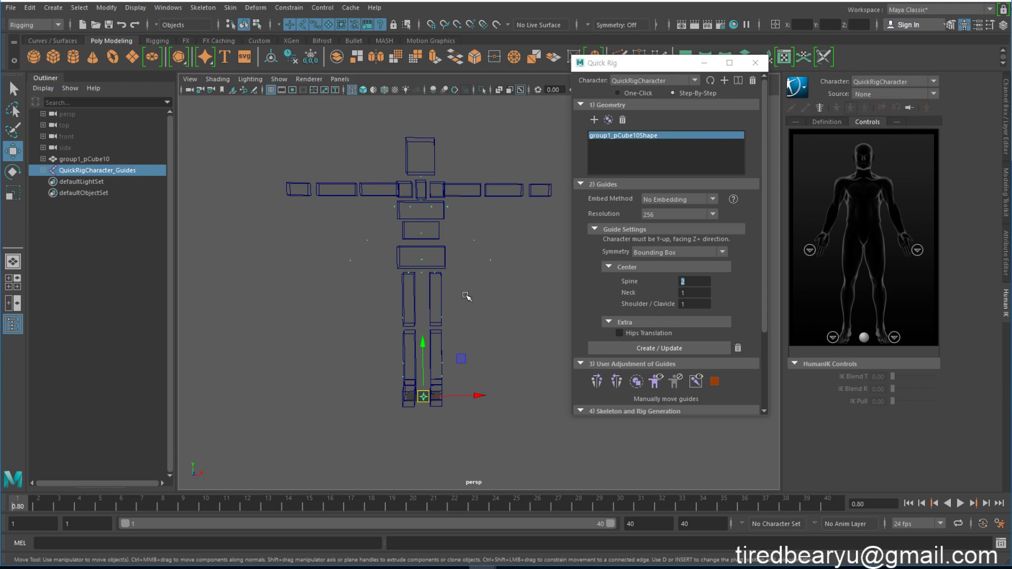
{"action": "left_click_drag", "start_coordinate": [478, 349], "coordinate": [457, 303], "text": "alt"}
{"action": "scroll", "coordinate": [654, 348], "scroll_direction": "down", "scroll_amount": 1}
{"action": "scroll", "coordinate": [653, 346], "scroll_direction": "down", "scroll_amount": 2}
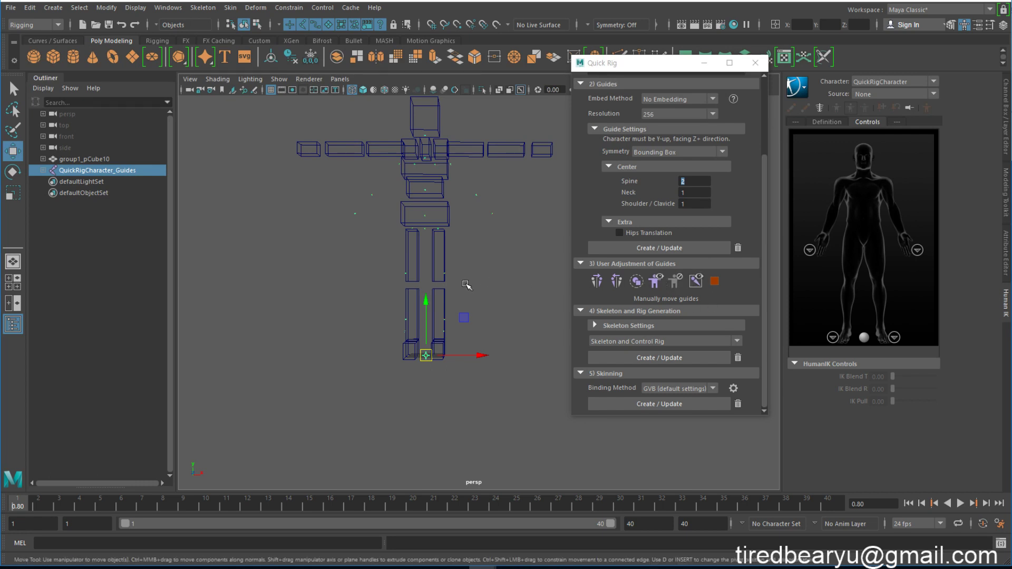
{"action": "middle_click_drag", "start_coordinate": [465, 283], "coordinate": [468, 308], "text": "alt"}
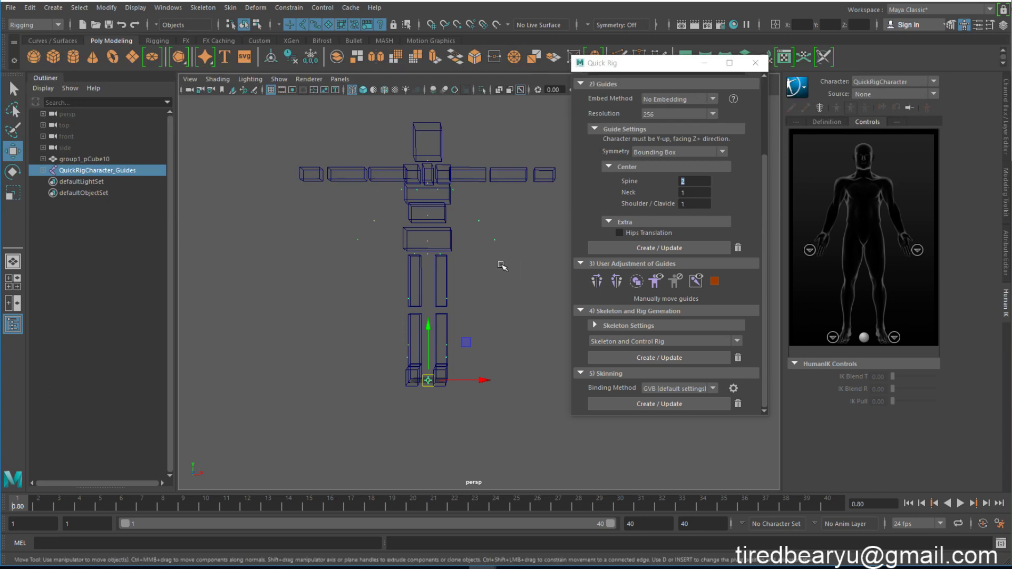
{"action": "middle_click_drag", "start_coordinate": [486, 273], "coordinate": [488, 288], "text": "alt"}
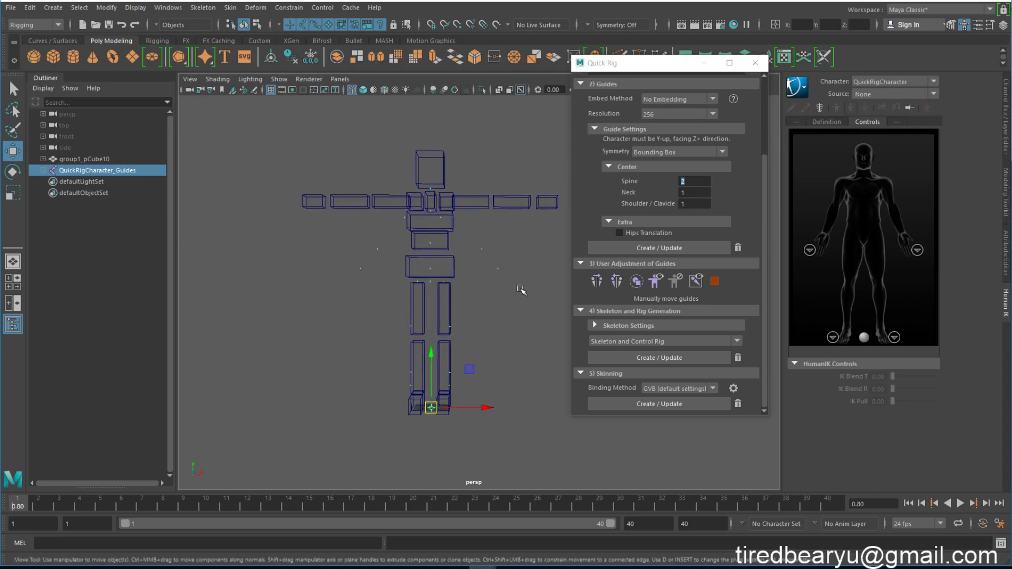
Move the hip and upper-body guides up together so the hip guides sit inside the pelvis block.
{"action": "left_click_drag", "start_coordinate": [520, 298], "coordinate": [322, 147]}
{"action": "left_click", "coordinate": [431, 270]}
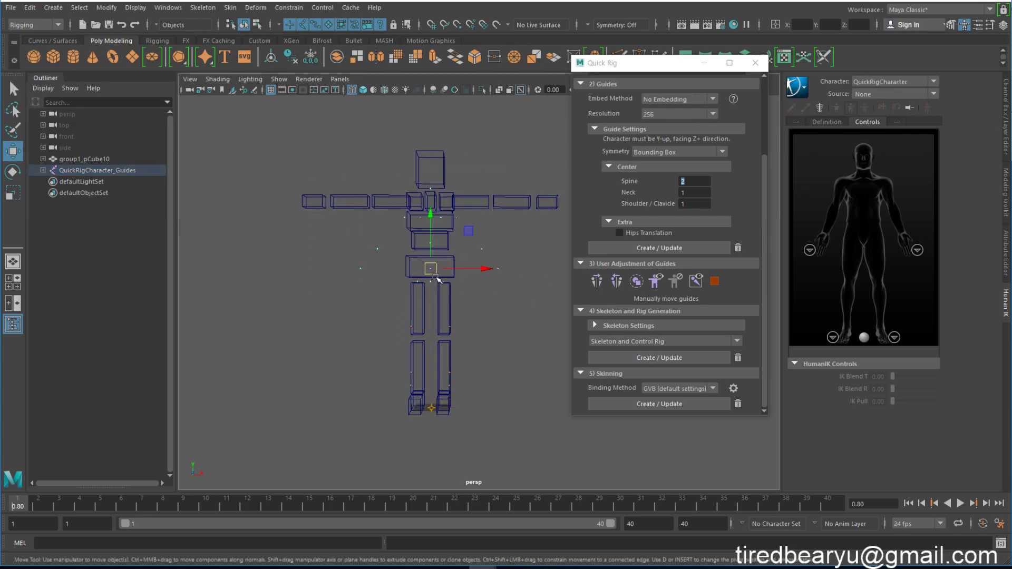
{"action": "left_click_drag", "start_coordinate": [434, 215], "coordinate": [431, 211]}
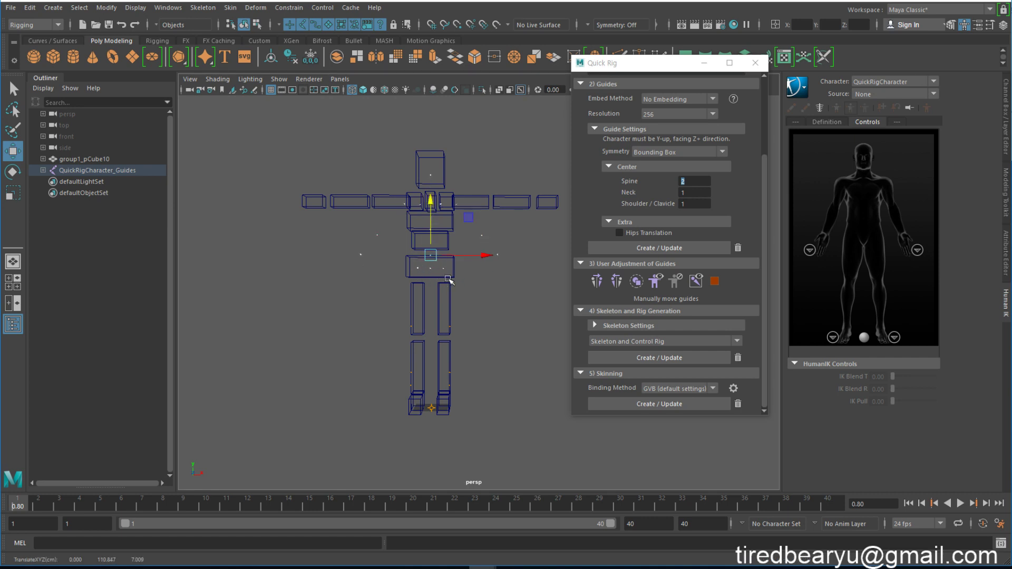
{"action": "left_click_drag", "start_coordinate": [443, 275], "coordinate": [467, 282], "text": "alt"}
{"action": "middle_click_drag", "start_coordinate": [501, 296], "coordinate": [501, 292]}
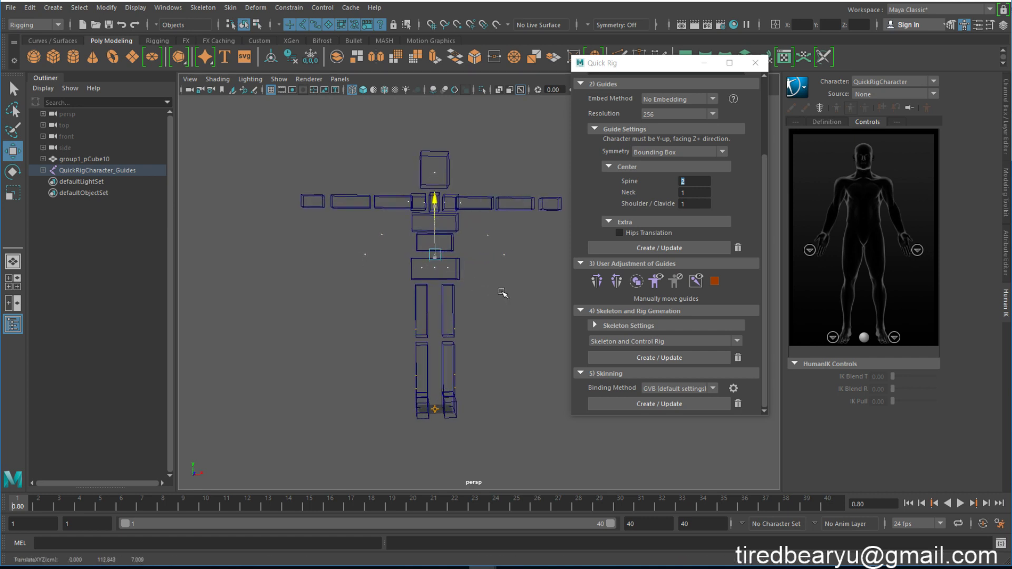
Raise the lower and upper spine guides individually into the gaps below the abdomen block and below the chest block.
{"action": "key", "text": "q"}
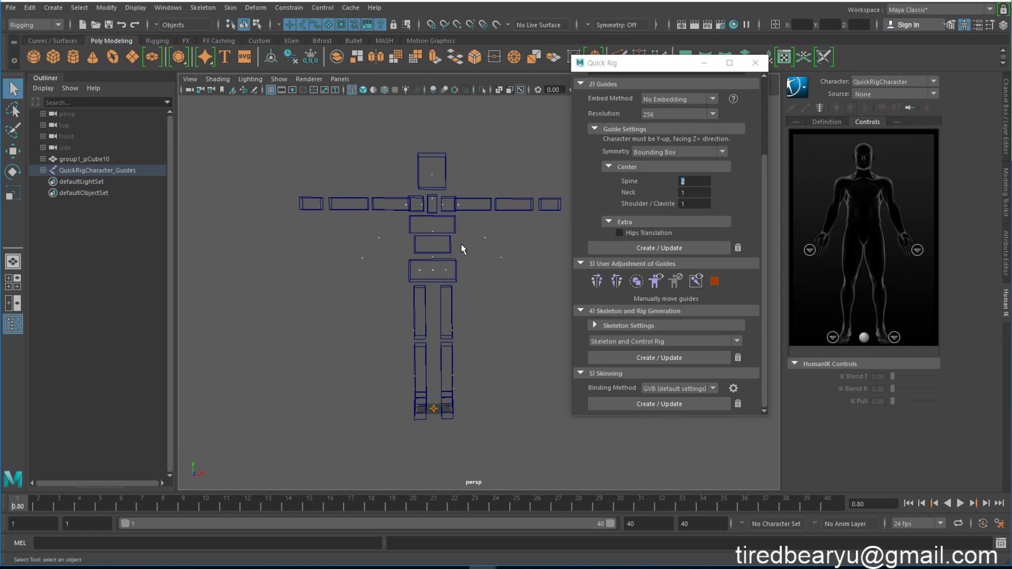
{"action": "key", "text": "w"}
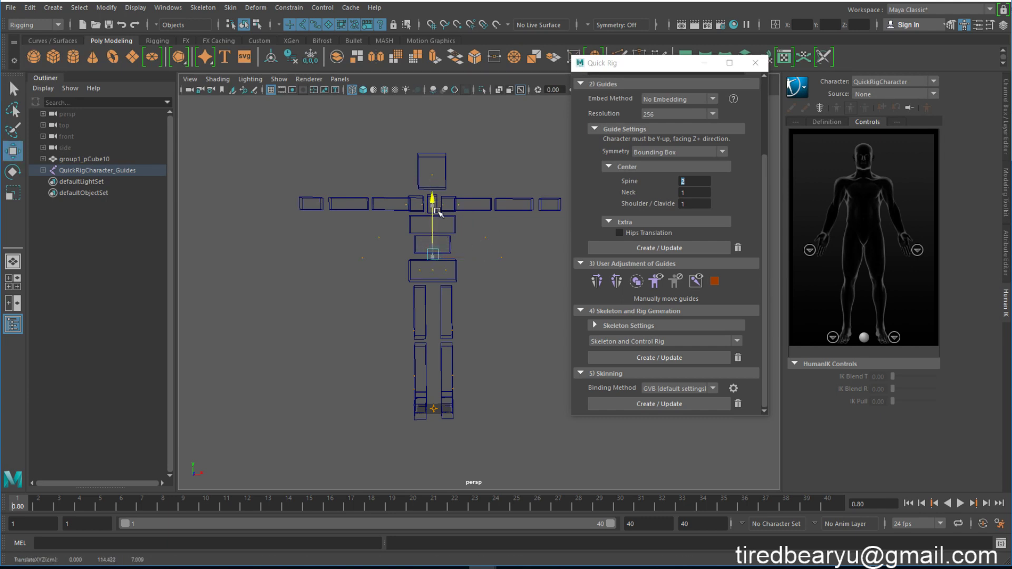
{"action": "key", "text": "q"}
{"action": "left_click_drag", "start_coordinate": [422, 225], "coordinate": [428, 235]}
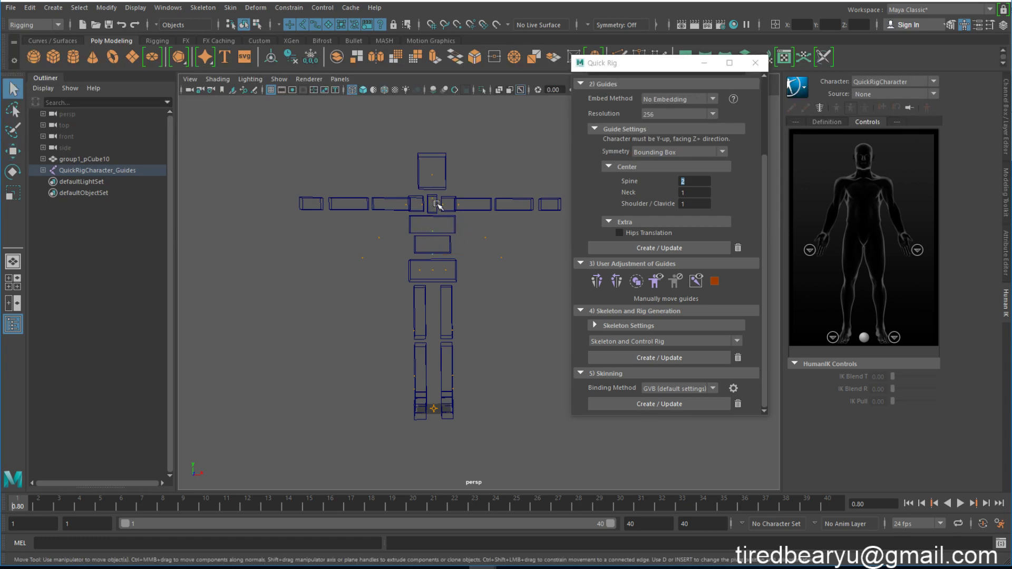
{"action": "key", "text": "w"}
{"action": "left_click_drag", "start_coordinate": [433, 182], "coordinate": [439, 230], "text": "alt"}
{"action": "right_click_drag", "start_coordinate": [438, 231], "coordinate": [495, 224], "text": "alt"}
Move the neck guide up to the top of the neck block.
{"action": "key", "text": "q"}
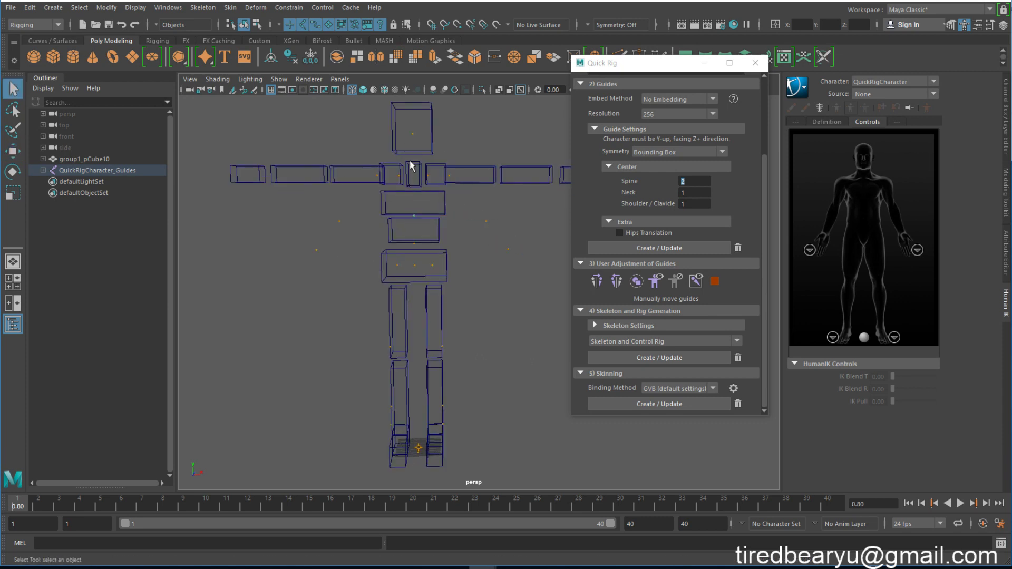
{"action": "left_click", "coordinate": [417, 172]}
{"action": "key", "text": "w"}
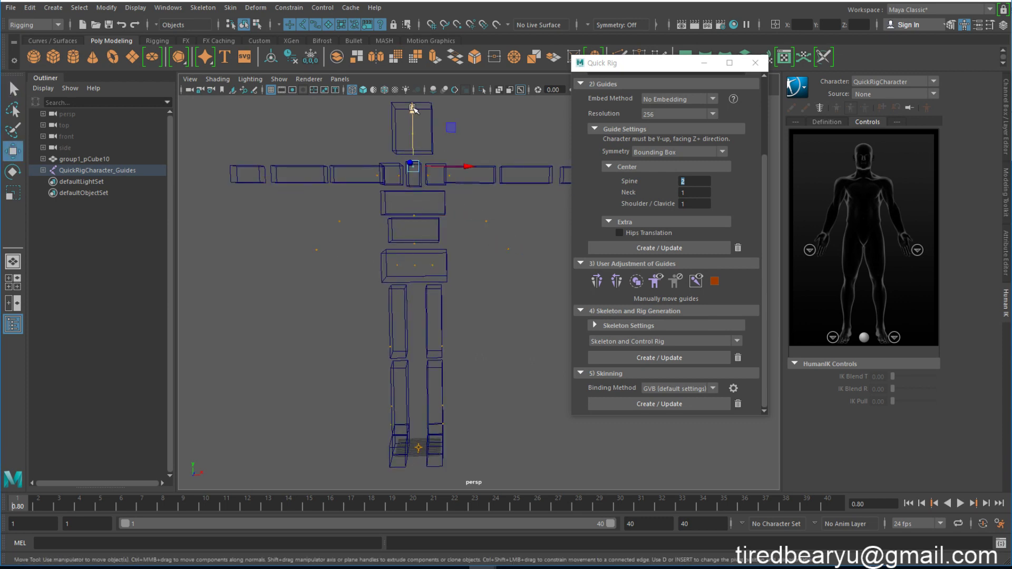
{"action": "left_click_drag", "start_coordinate": [412, 108], "coordinate": [413, 101]}
Check the head guide, undo the last change, and shift the left clavicle guide inward along X toward the neck.
{"action": "key", "text": "q"}
{"action": "left_click_drag", "start_coordinate": [439, 134], "coordinate": [407, 136]}
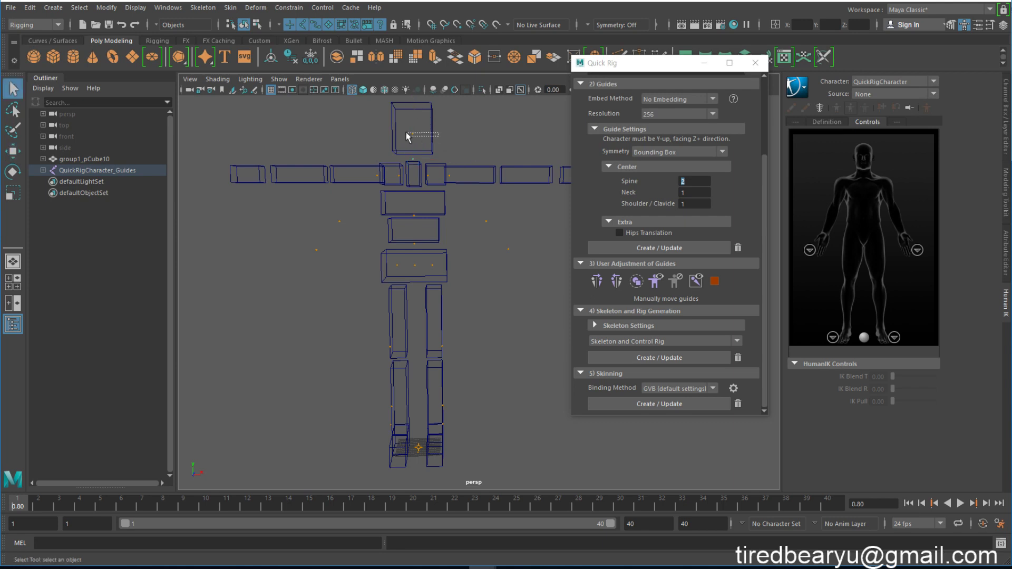
{"action": "key", "text": "w"}
{"action": "middle_click_drag", "start_coordinate": [421, 104], "coordinate": [417, 130], "text": "alt"}
{"action": "left_click_drag", "start_coordinate": [432, 174], "coordinate": [467, 210], "text": "alt"}
{"action": "key", "text": "ctrl+z"}
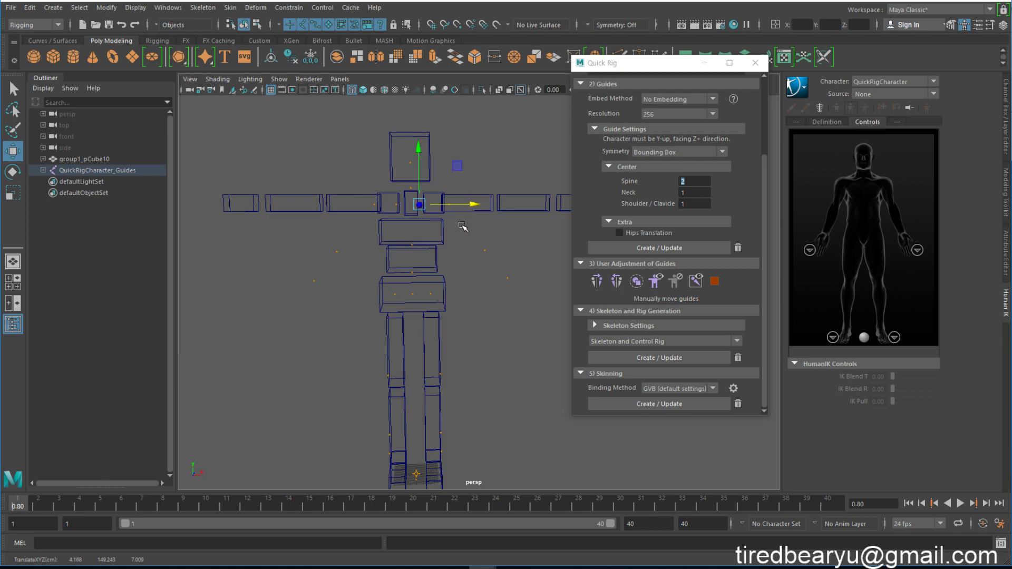
Move the left shoulder guide inward along X to the gap between the shoulder and upper arm blocks.
{"action": "left_click", "coordinate": [449, 204]}
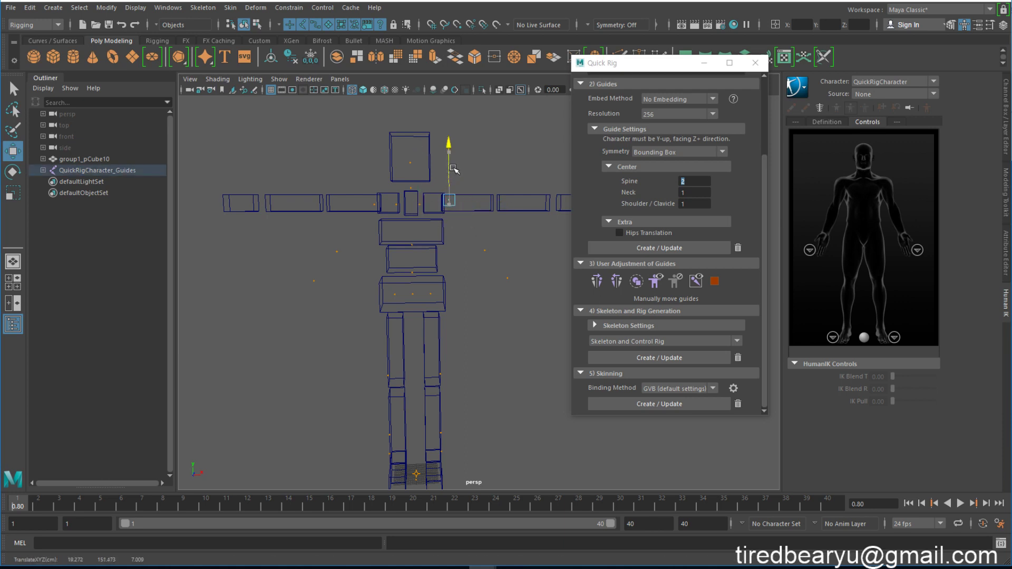
{"action": "left_click_drag", "start_coordinate": [497, 204], "coordinate": [488, 204]}
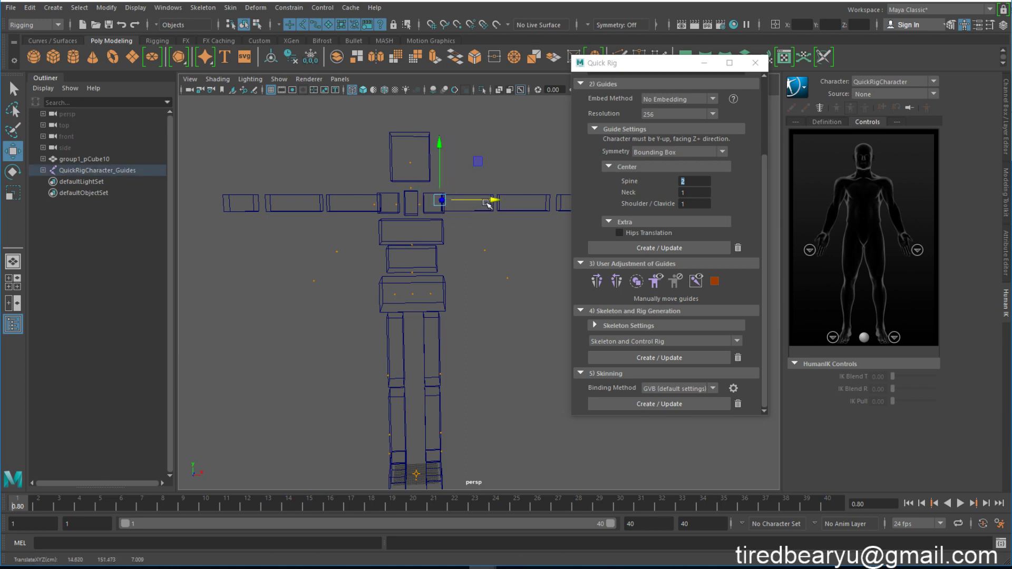
{"action": "middle_click_drag", "start_coordinate": [428, 186], "coordinate": [420, 186], "text": "alt"}
Raise the left elbow and wrist guides to arm height and fit them into the gaps around the forearm block.
{"action": "left_click_drag", "start_coordinate": [464, 232], "coordinate": [483, 263]}
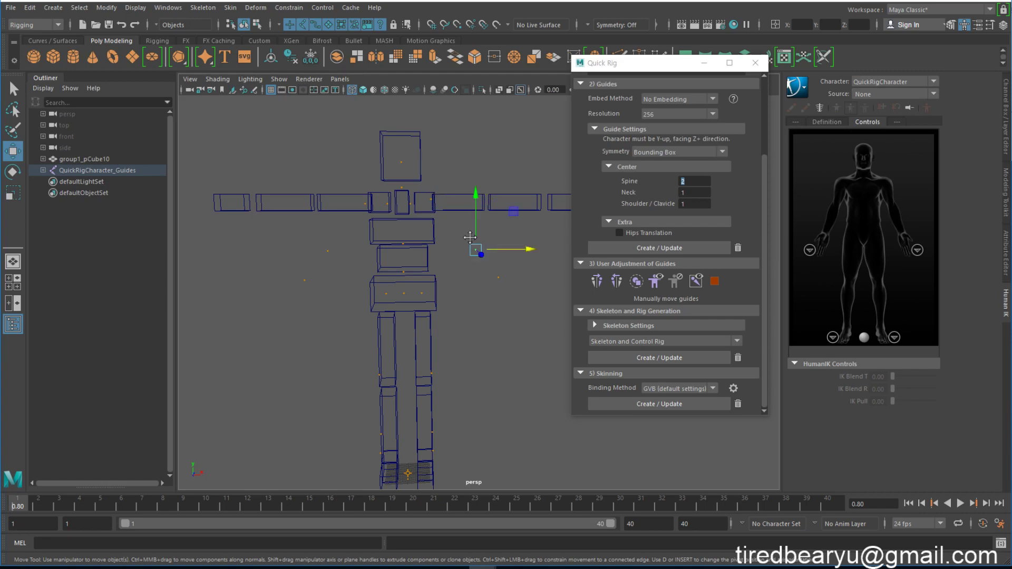
{"action": "middle_click_drag", "start_coordinate": [467, 234], "coordinate": [438, 233], "text": "alt"}
{"action": "left_click_drag", "start_coordinate": [446, 236], "coordinate": [487, 187]}
{"action": "left_click_drag", "start_coordinate": [436, 244], "coordinate": [562, 282]}
{"action": "left_click_drag", "start_coordinate": [523, 224], "coordinate": [526, 147]}
{"action": "left_click_drag", "start_coordinate": [556, 201], "coordinate": [546, 201]}
Adjust the left arm guides in depth along Z so they run through the arm blocks.
{"action": "left_click_drag", "start_coordinate": [505, 236], "coordinate": [398, 307], "text": "alt"}
{"action": "left_click_drag", "start_coordinate": [305, 227], "coordinate": [514, 374]}
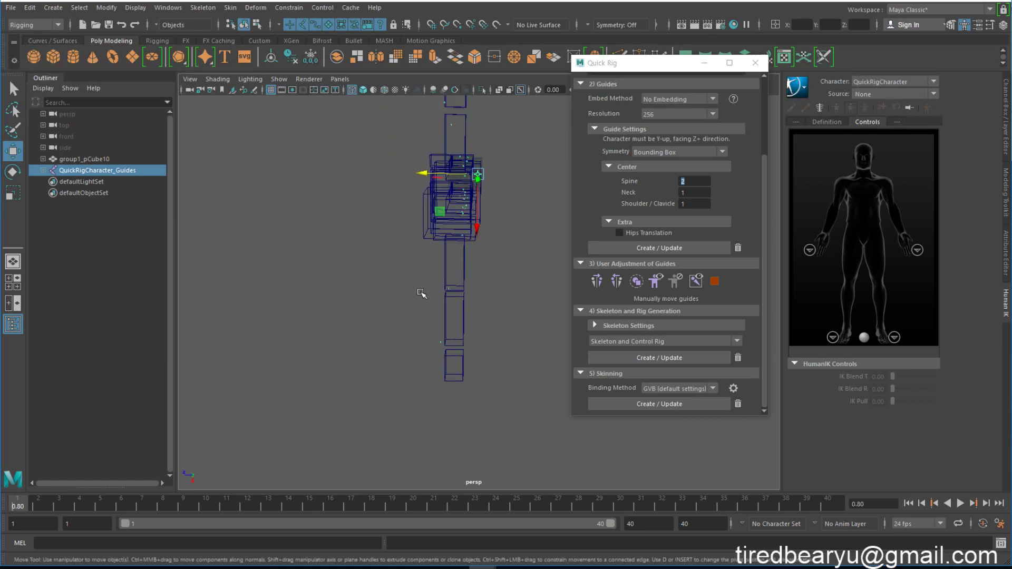
{"action": "left_click_drag", "start_coordinate": [419, 280], "coordinate": [532, 257]}
{"action": "scroll", "coordinate": [422, 261], "scroll_direction": "down", "scroll_amount": 2}
{"action": "middle_click_drag", "start_coordinate": [422, 261], "coordinate": [433, 246], "text": "alt"}
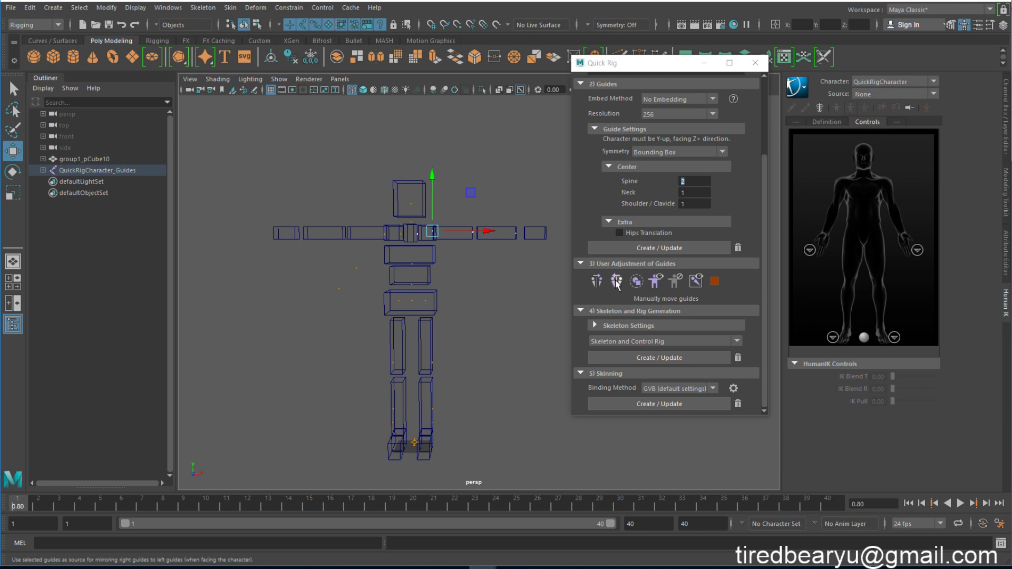
Mirror the adjusted left shoulder, wrist and elbow guides onto the right arm.
{"action": "left_click_drag", "start_coordinate": [364, 261], "coordinate": [468, 303], "text": "alt"}
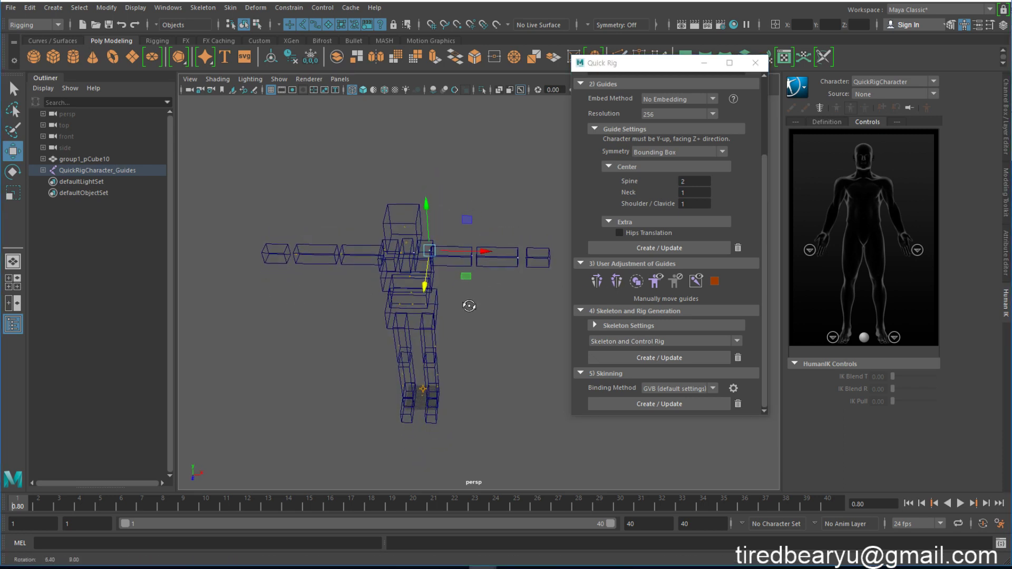
{"action": "left_click_drag", "start_coordinate": [537, 246], "coordinate": [562, 259]}
{"action": "left_click_drag", "start_coordinate": [482, 246], "coordinate": [461, 212]}
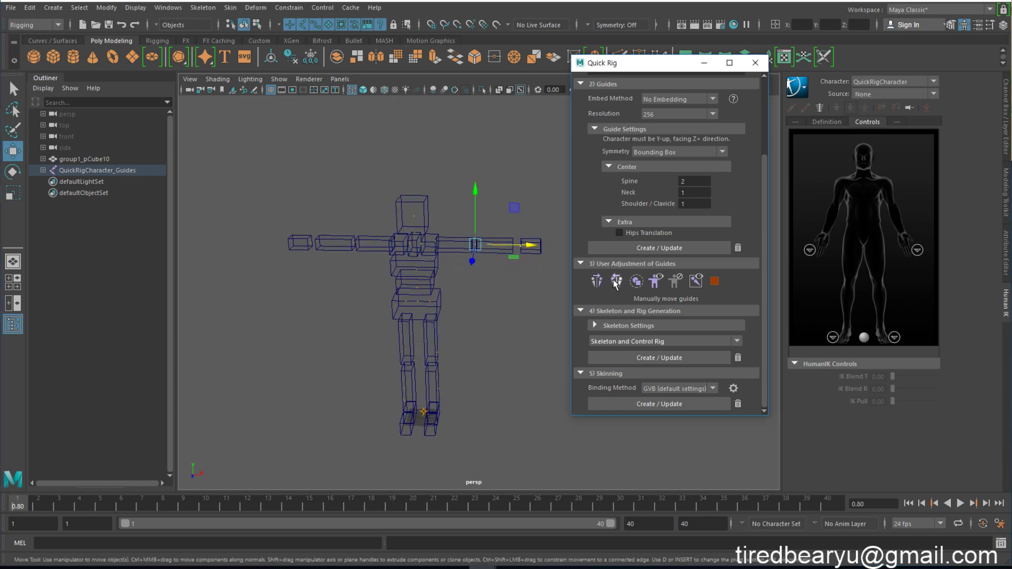
Move the left knee guide into the gap between the leg blocks and centre the left ankle guide within the leg along X.
{"action": "left_click_drag", "start_coordinate": [479, 301], "coordinate": [466, 255], "text": "alt"}
{"action": "left_click", "coordinate": [516, 298]}
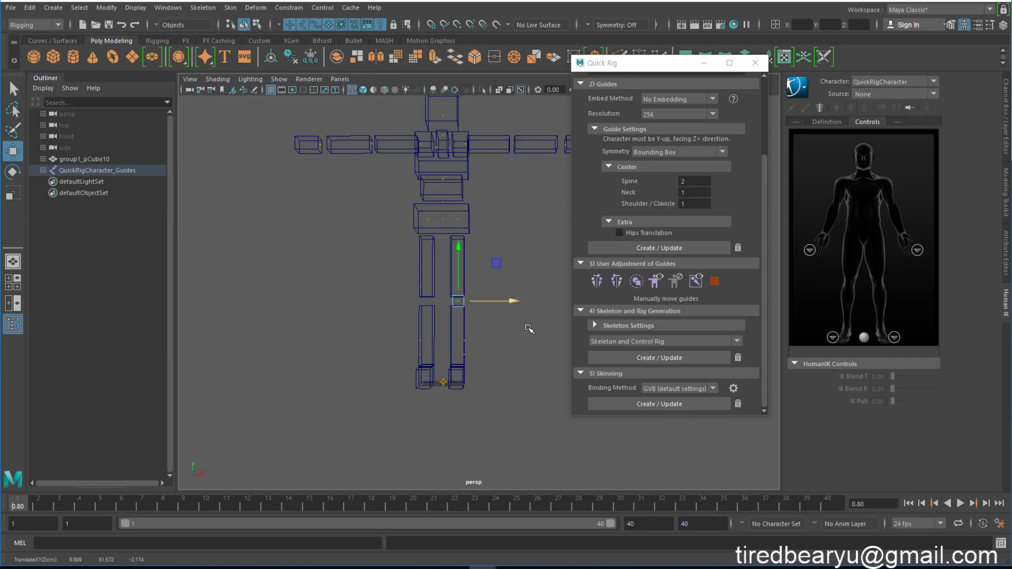
{"action": "left_click_drag", "start_coordinate": [533, 330], "coordinate": [462, 311], "text": "alt"}
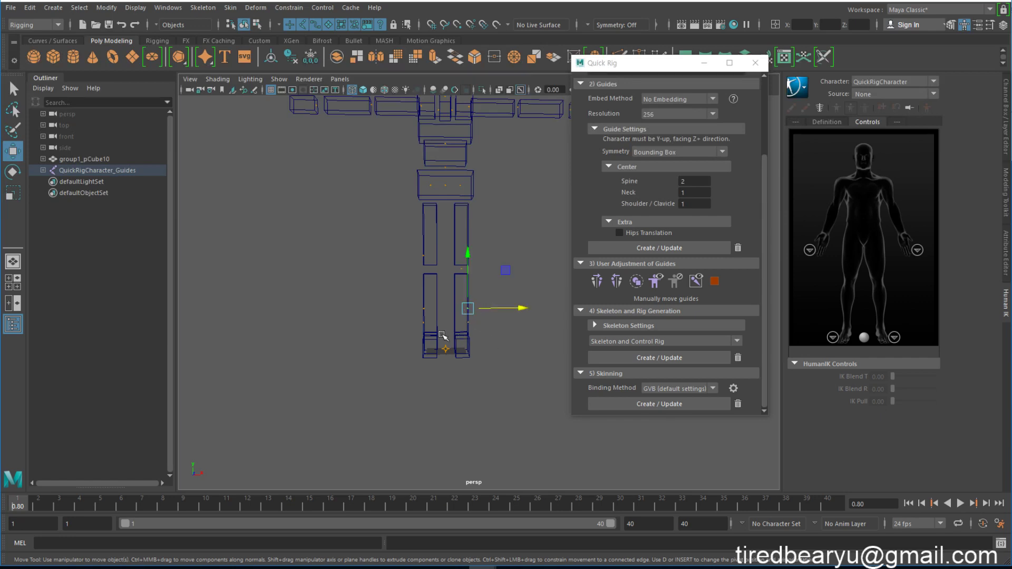
{"action": "left_click_drag", "start_coordinate": [493, 343], "coordinate": [555, 308], "text": "alt"}
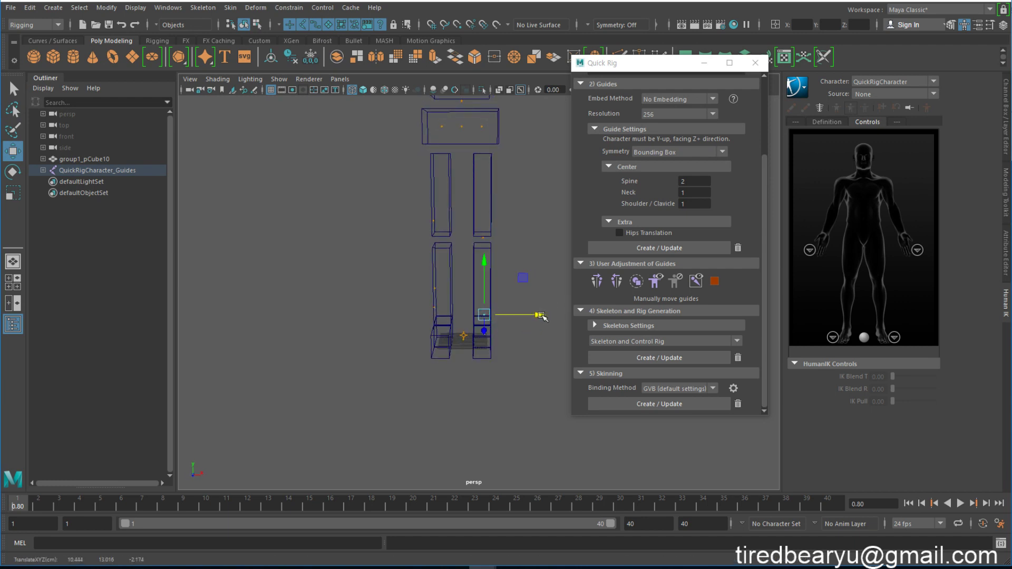
Fit the left ankle and toe guides to the foot block in height and depth, and mirror the left leg guides to the right.
{"action": "left_click_drag", "start_coordinate": [481, 266], "coordinate": [476, 330], "text": "alt"}
{"action": "key", "text": "q"}
{"action": "left_click_drag", "start_coordinate": [477, 330], "coordinate": [413, 339], "text": "alt"}
{"action": "key", "text": "w"}
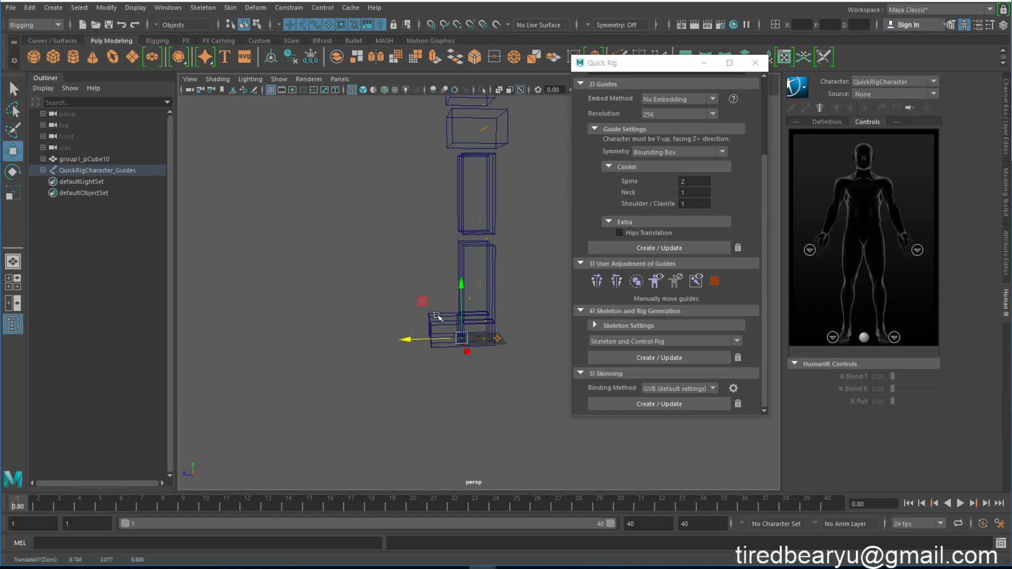
{"action": "left_click", "coordinate": [461, 287]}
{"action": "left_click_drag", "start_coordinate": [461, 288], "coordinate": [541, 378], "text": "alt"}
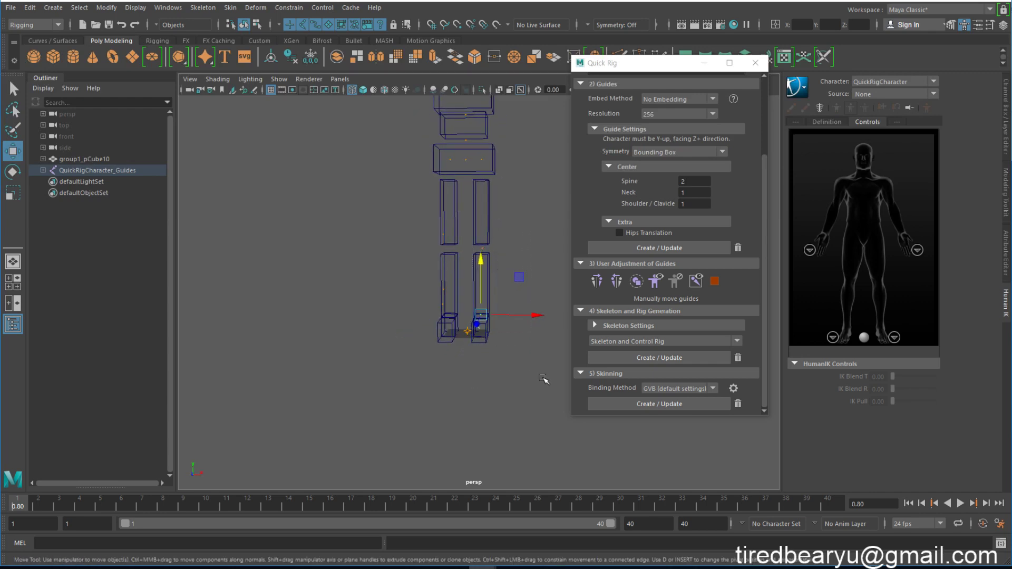
{"action": "left_click", "coordinate": [616, 283]}
{"action": "middle_click_drag", "start_coordinate": [421, 246], "coordinate": [473, 288], "text": "alt"}
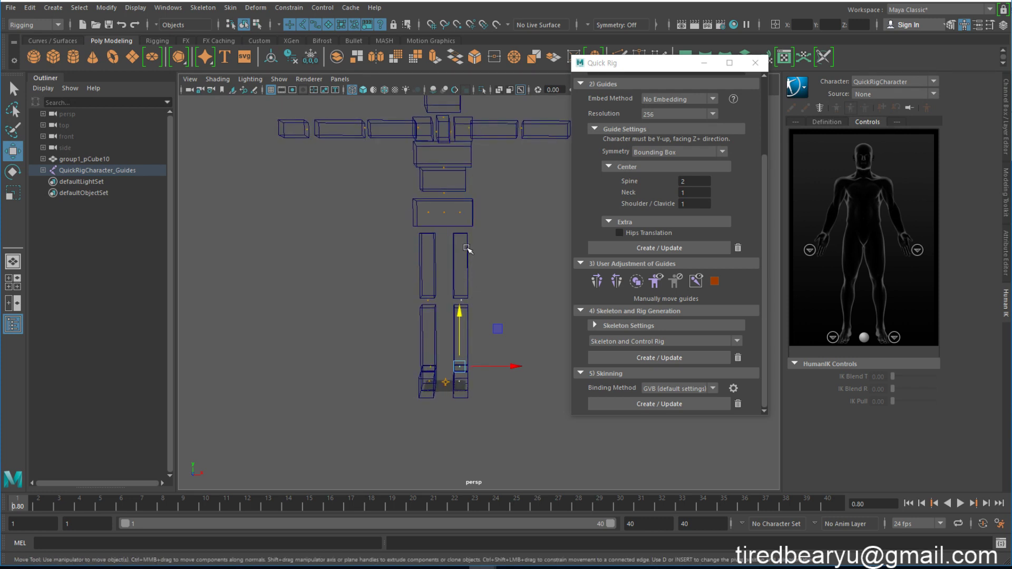
Lower the left and right hip guides into the gaps between the pelvis and thigh blocks.
{"action": "left_click_drag", "start_coordinate": [413, 205], "coordinate": [490, 231]}
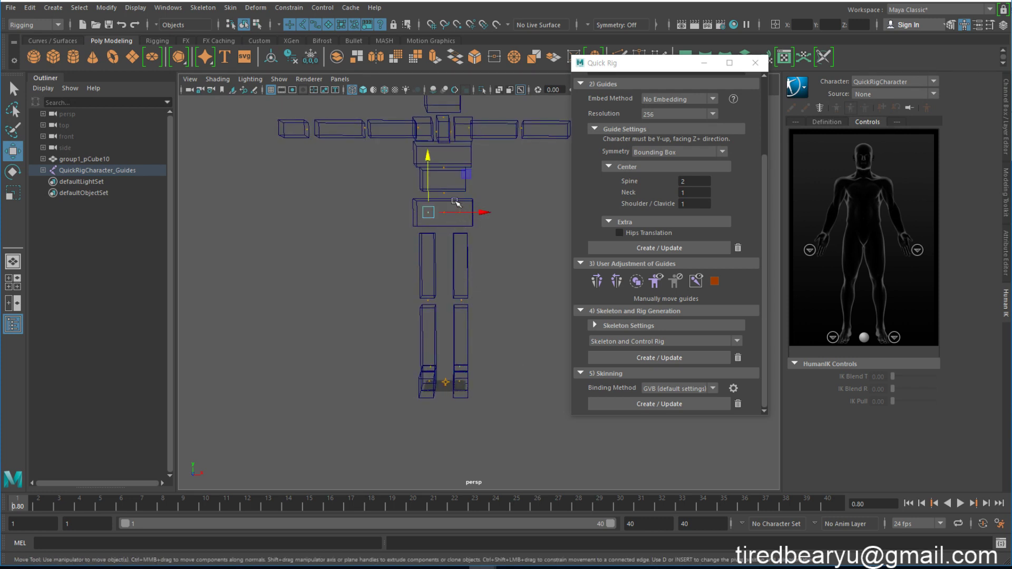
{"action": "left_click_drag", "start_coordinate": [410, 198], "coordinate": [443, 232]}
{"action": "left_click_drag", "start_coordinate": [428, 161], "coordinate": [428, 174]}
{"action": "left_click", "coordinate": [530, 203]}
{"action": "key", "text": "a"}
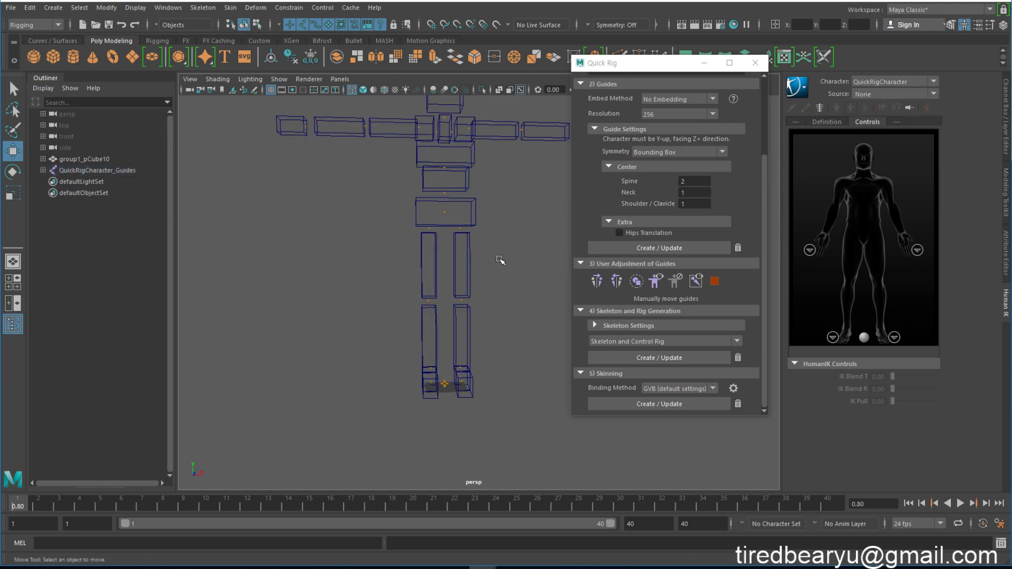
Fine-tune the left ankle guide's position above the foot block.
{"action": "left_click_drag", "start_coordinate": [448, 273], "coordinate": [501, 416], "text": "alt"}
{"action": "left_click_drag", "start_coordinate": [536, 375], "coordinate": [542, 375]}
{"action": "left_click_drag", "start_coordinate": [510, 314], "coordinate": [462, 307], "text": "alt"}
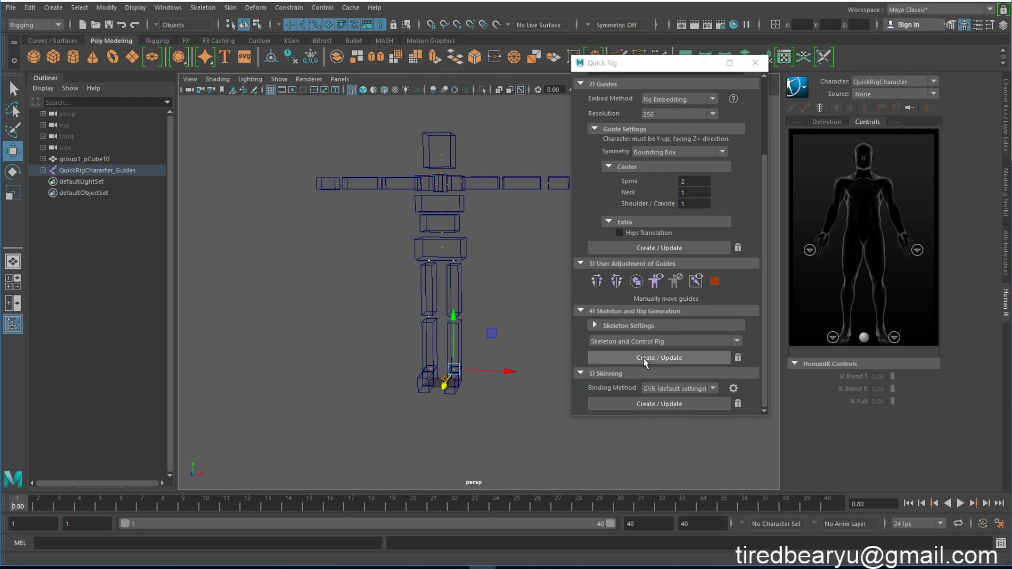
Generate the rig from the guides with the Skeleton and Control Rig option.
{"action": "left_click", "coordinate": [637, 342]}
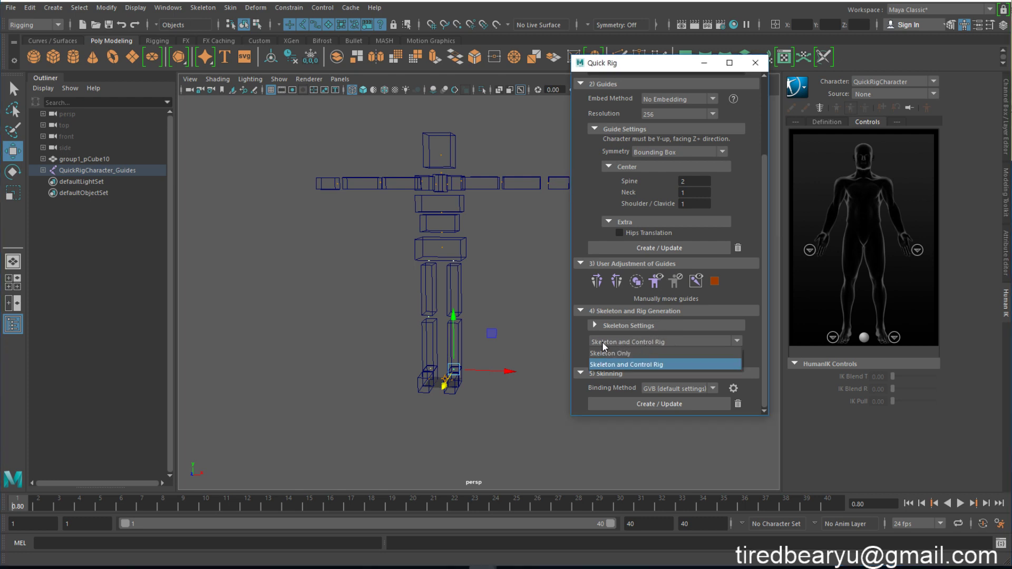
{"action": "left_click", "coordinate": [634, 368]}
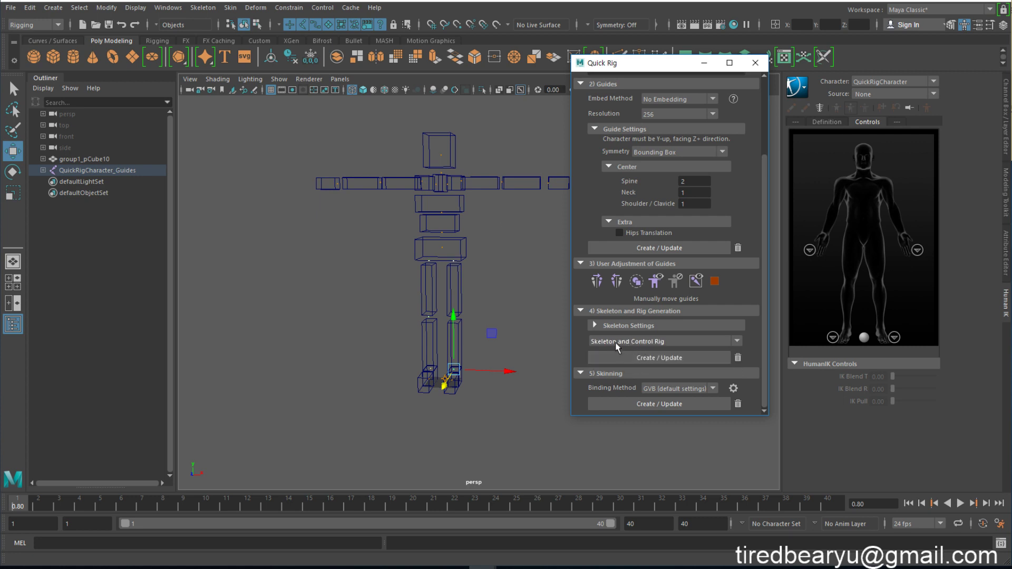
{"action": "left_click", "coordinate": [663, 359]}
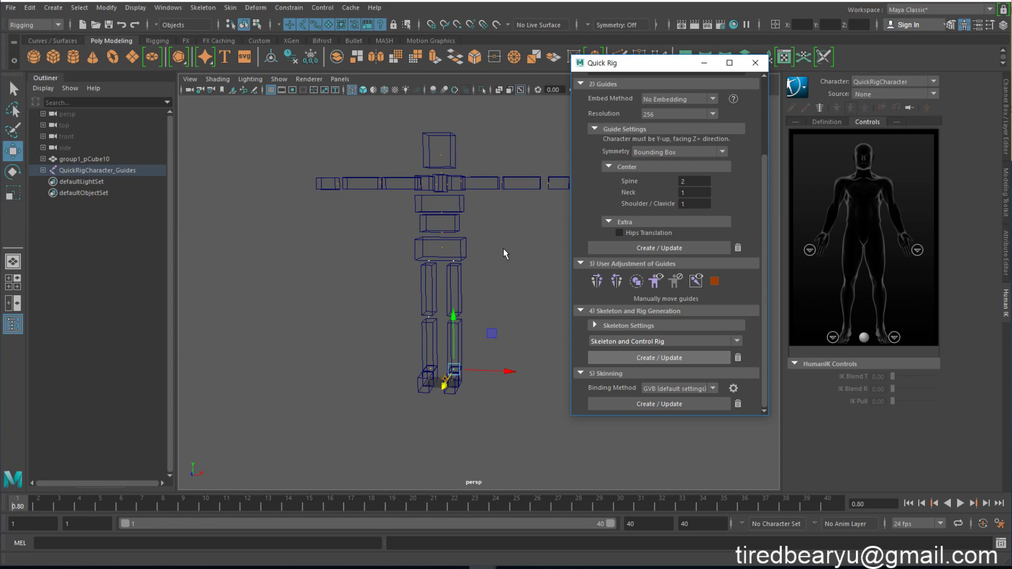
Test the generated rig by pulling the left wrist control, undo the change, and inspect the elbow control.
{"action": "left_click_drag", "start_coordinate": [502, 247], "coordinate": [479, 312], "text": "alt"}
{"action": "left_click", "coordinate": [501, 215]}
{"action": "left_click_drag", "start_coordinate": [412, 318], "coordinate": [493, 334], "text": "alt"}
{"action": "middle_click_drag", "start_coordinate": [493, 334], "coordinate": [472, 270]}
{"action": "left_click", "coordinate": [468, 255]}
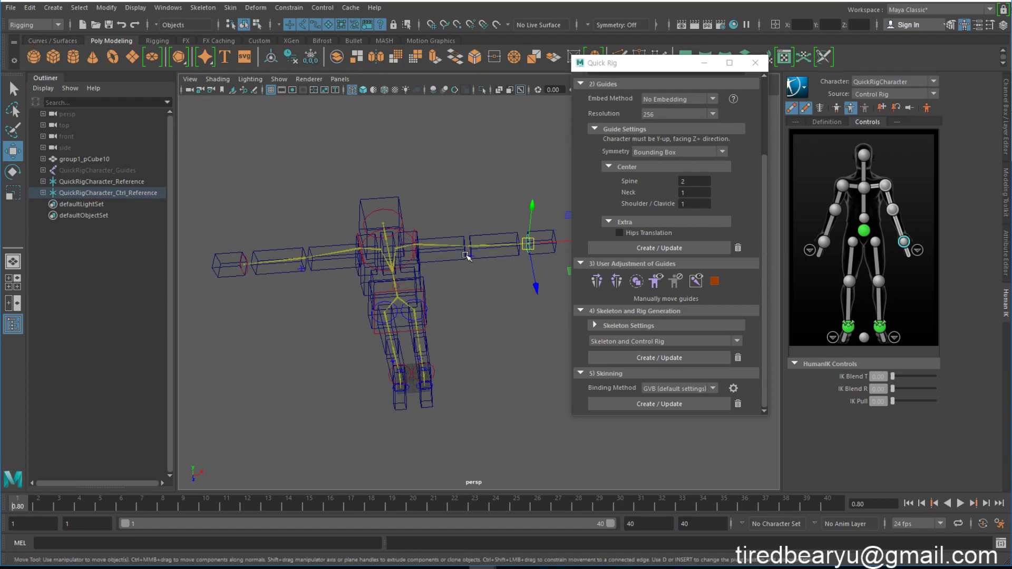
{"action": "left_click_drag", "start_coordinate": [477, 273], "coordinate": [476, 327], "text": "alt"}
{"action": "key", "text": "ctrl+z"}
{"action": "left_click_drag", "start_coordinate": [467, 287], "coordinate": [470, 236], "text": "alt"}
{"action": "scroll", "coordinate": [497, 250], "scroll_direction": "up", "scroll_amount": 2}
{"action": "middle_click_drag", "start_coordinate": [497, 250], "coordinate": [503, 279], "text": "alt"}
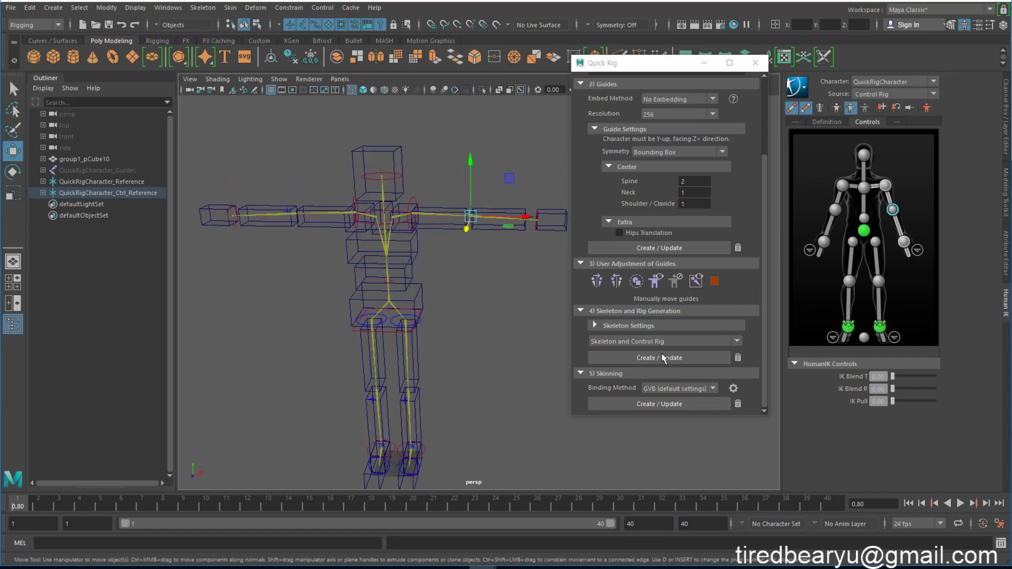
Delete the generated control rig and skeleton.
{"action": "left_click", "coordinate": [740, 358]}
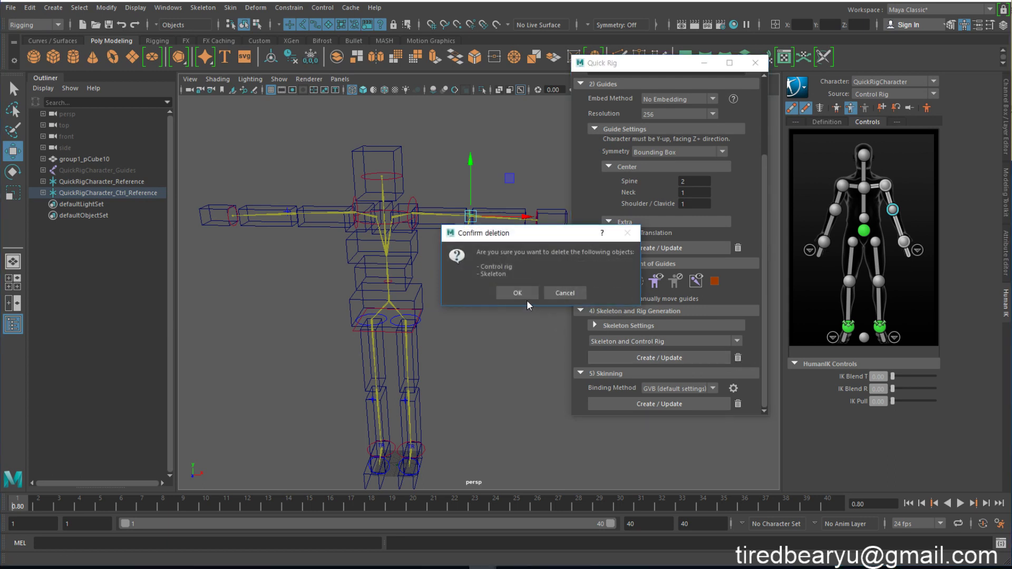
{"action": "left_click", "coordinate": [523, 296]}
Shift the left elbow and shoulder guides in depth along Z within the arm blocks.
{"action": "left_click_drag", "start_coordinate": [475, 256], "coordinate": [477, 287], "text": "alt"}
{"action": "left_click", "coordinate": [476, 287]}
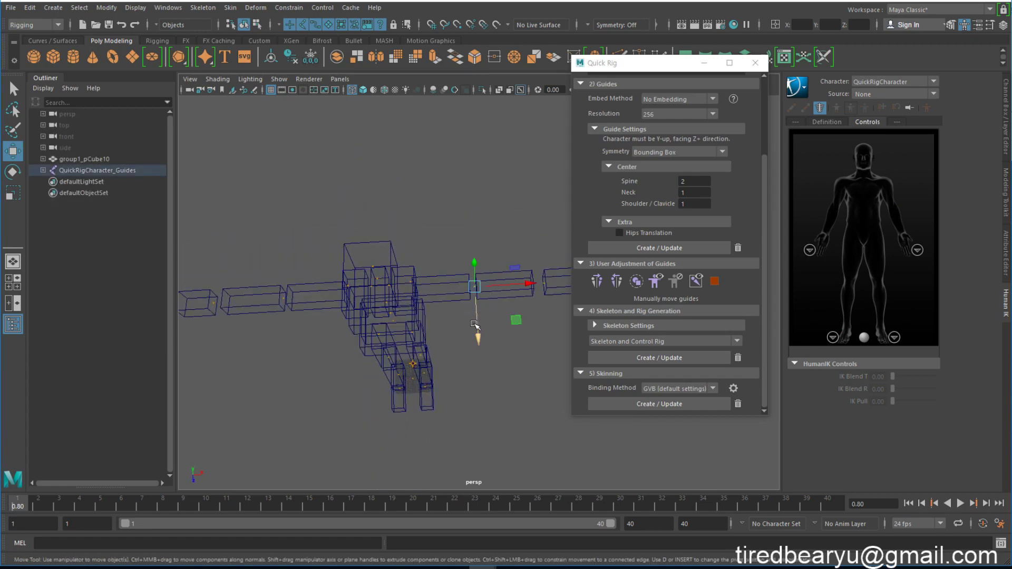
{"action": "left_click_drag", "start_coordinate": [474, 319], "coordinate": [413, 281], "text": "alt"}
{"action": "left_click", "coordinate": [410, 279]}
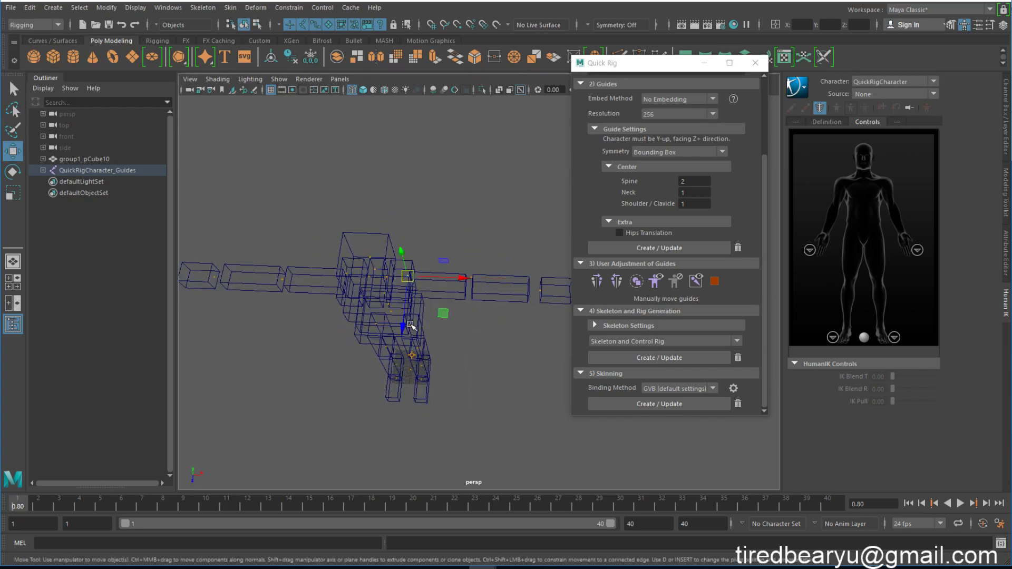
{"action": "left_click_drag", "start_coordinate": [409, 330], "coordinate": [409, 336]}
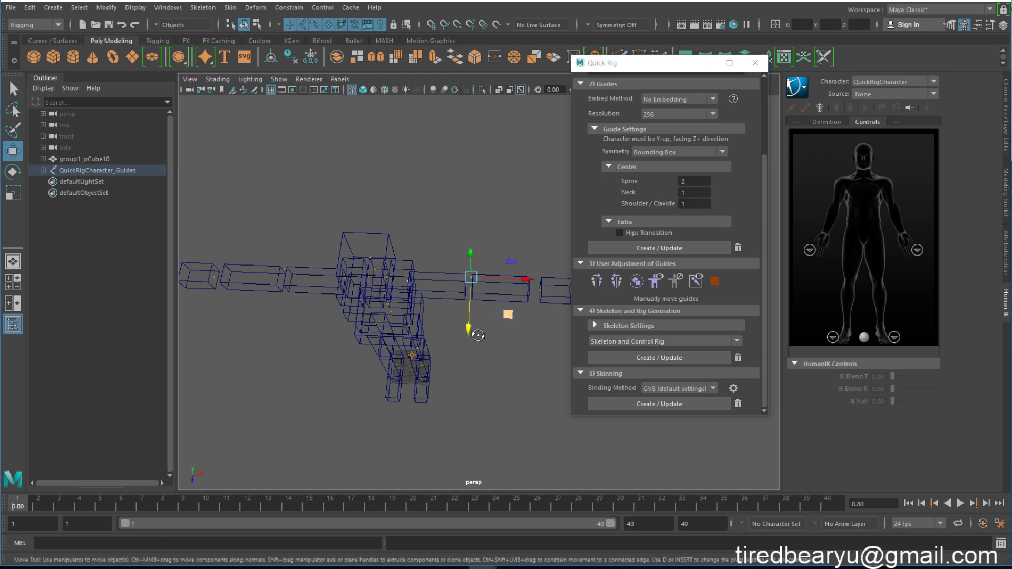
{"action": "left_click_drag", "start_coordinate": [477, 332], "coordinate": [420, 300], "text": "alt"}
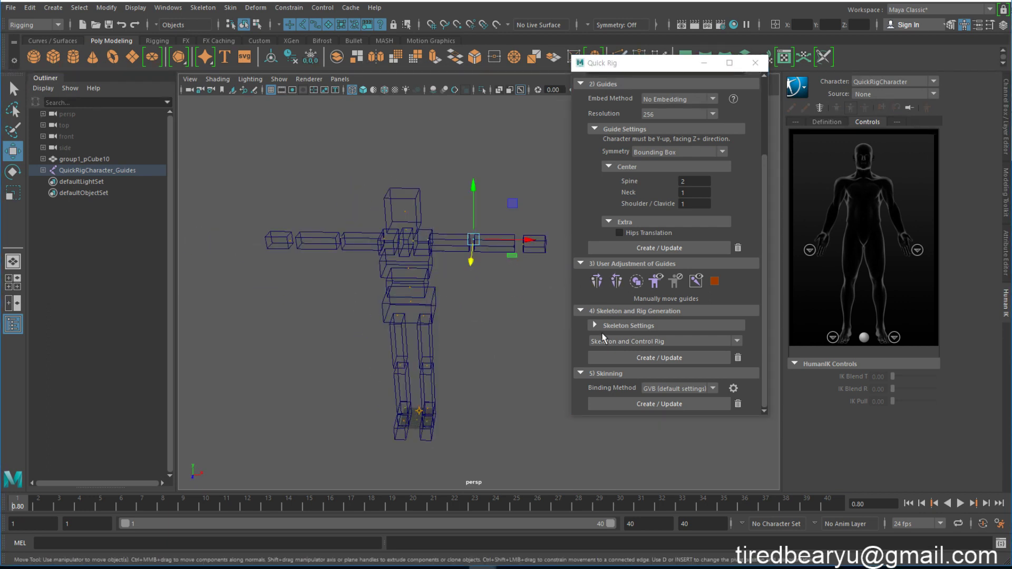
Create the skeleton and control rig from the corrected guides.
{"action": "left_click", "coordinate": [647, 357]}
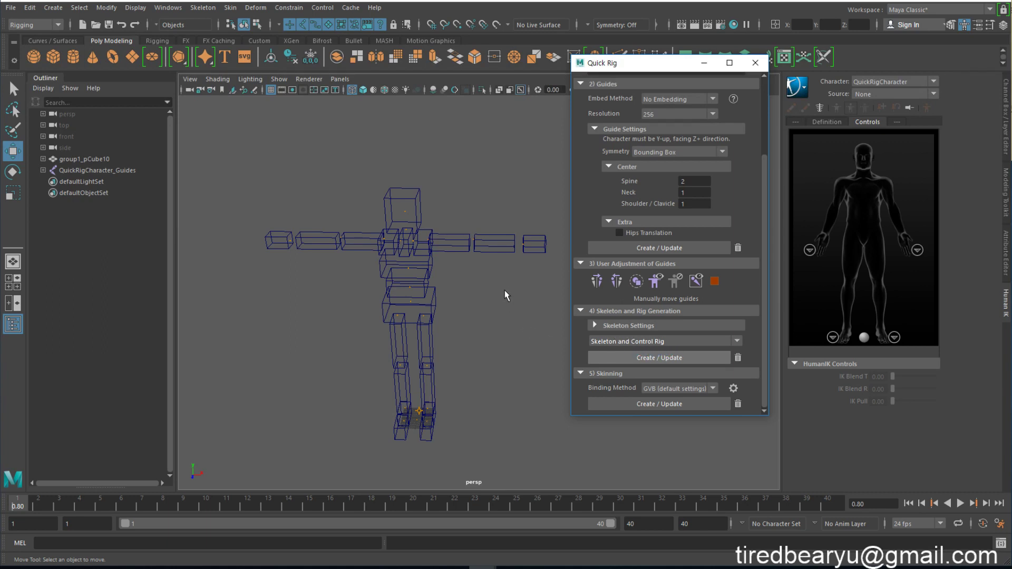
{"action": "left_click_drag", "start_coordinate": [511, 297], "coordinate": [531, 289], "text": "alt"}
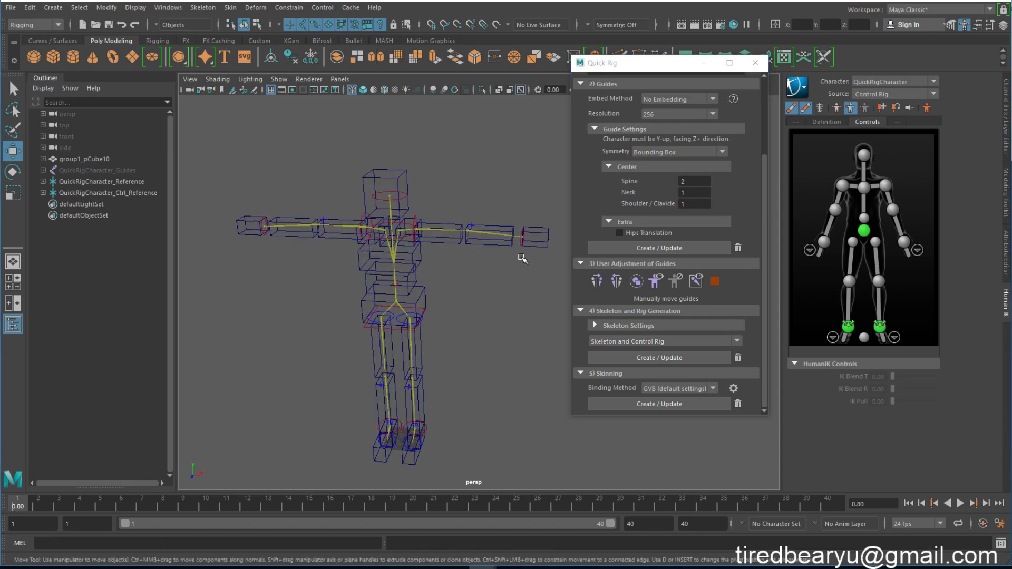
Pull the left wrist control inward to test the elbow bend, and undo the movement.
{"action": "left_click", "coordinate": [524, 237]}
{"action": "middle_click_drag", "start_coordinate": [527, 292], "coordinate": [464, 331]}
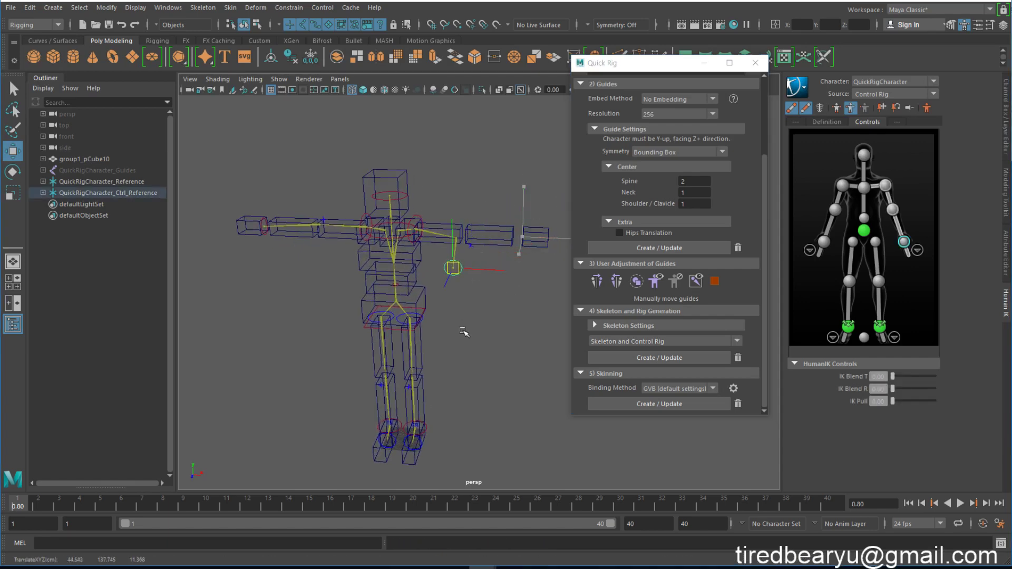
{"action": "key", "text": "ctrl+z"}
{"action": "key", "text": "ctrl+z"}
{"action": "key", "text": "ctrl+z"}
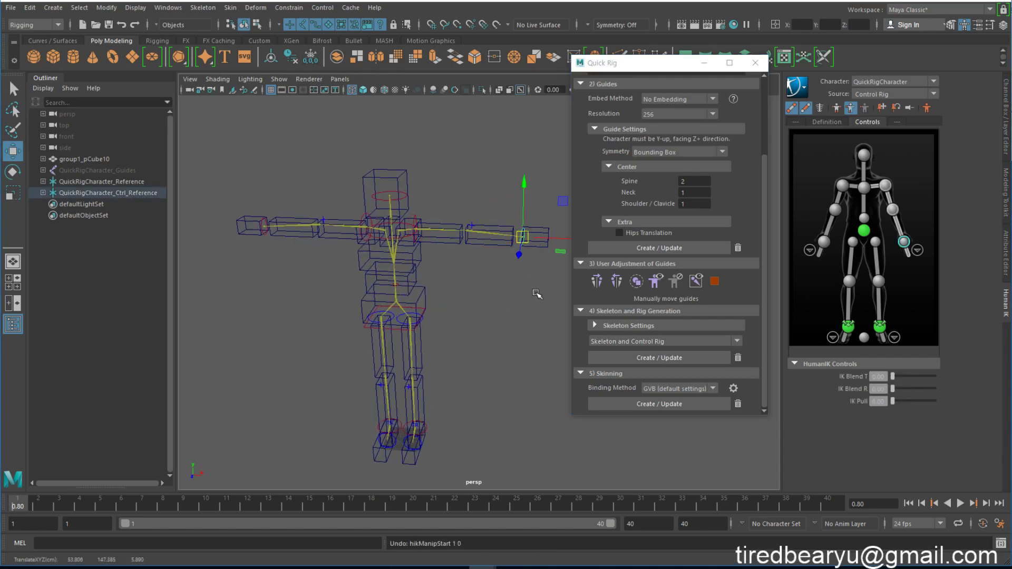
{"action": "mouse_move", "coordinate": [521, 284]}
{"action": "left_mouse_down", "text": "alt"}
{"action": "mouse_move", "coordinate": [526, 271]}
{"action": "mouse_move", "coordinate": [505, 283]}
{"action": "left_mouse_up", "text": "alt"}
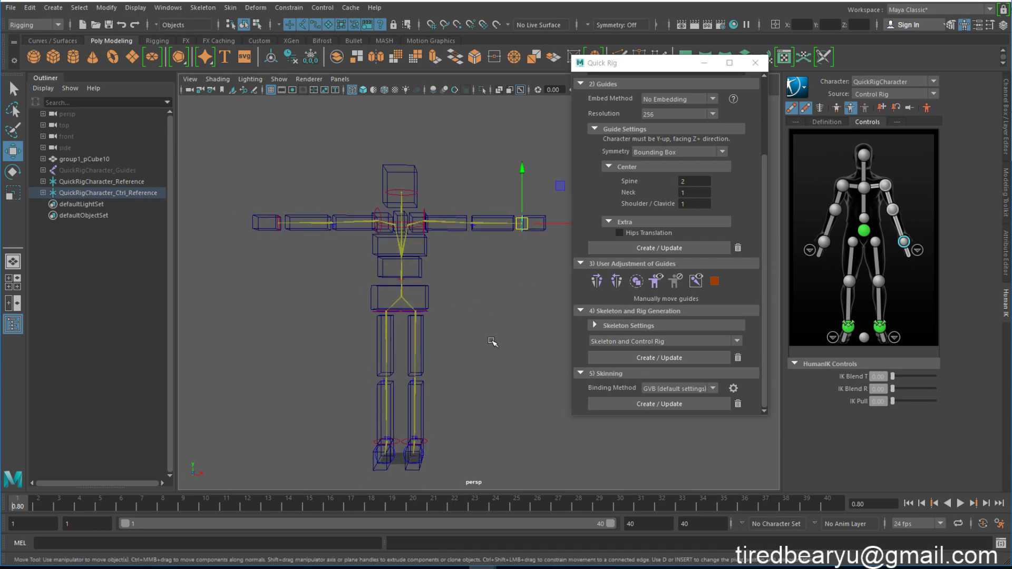
{"action": "mouse_move", "coordinate": [466, 345]}
{"action": "left_mouse_down", "text": "alt"}
{"action": "mouse_move", "coordinate": [409, 348]}
{"action": "mouse_move", "coordinate": [474, 362]}
{"action": "mouse_move", "coordinate": [452, 332]}
{"action": "mouse_move", "coordinate": [481, 332]}
{"action": "left_mouse_up", "text": "alt"}
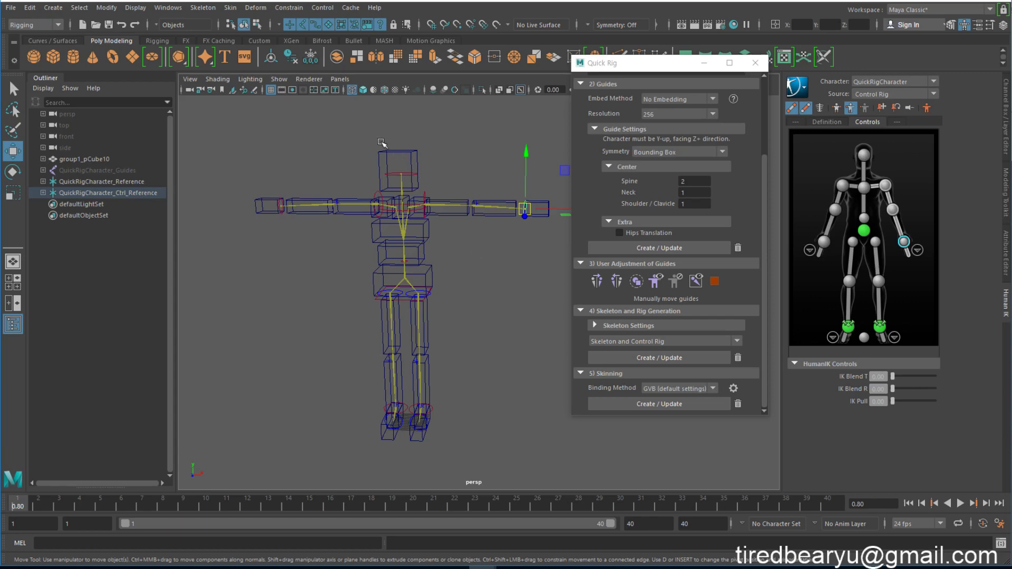
Bind the block mesh to the joint hierarchy using Geodesic Voxel with max influences set to 1.
{"action": "left_click", "coordinate": [414, 153]}
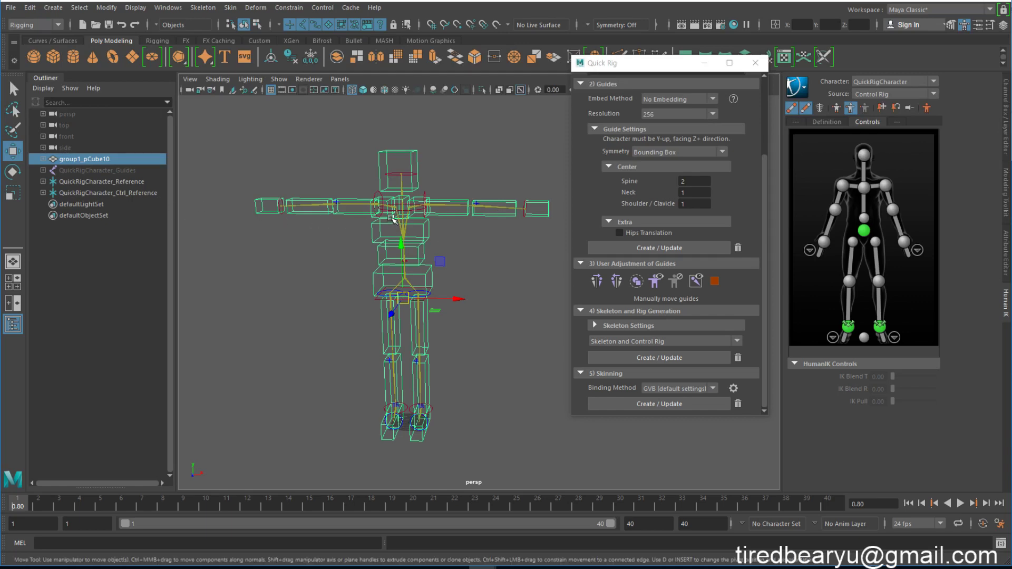
{"action": "left_click_drag", "start_coordinate": [392, 217], "coordinate": [395, 232], "text": "alt"}
{"action": "left_click_drag", "start_coordinate": [484, 198], "coordinate": [496, 234]}
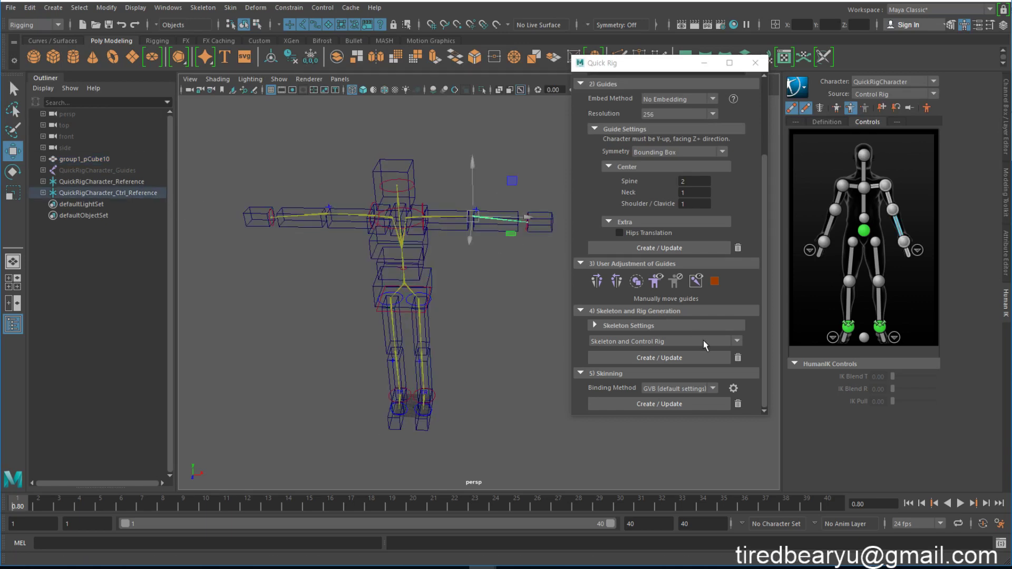
{"action": "left_click", "coordinate": [733, 388]}
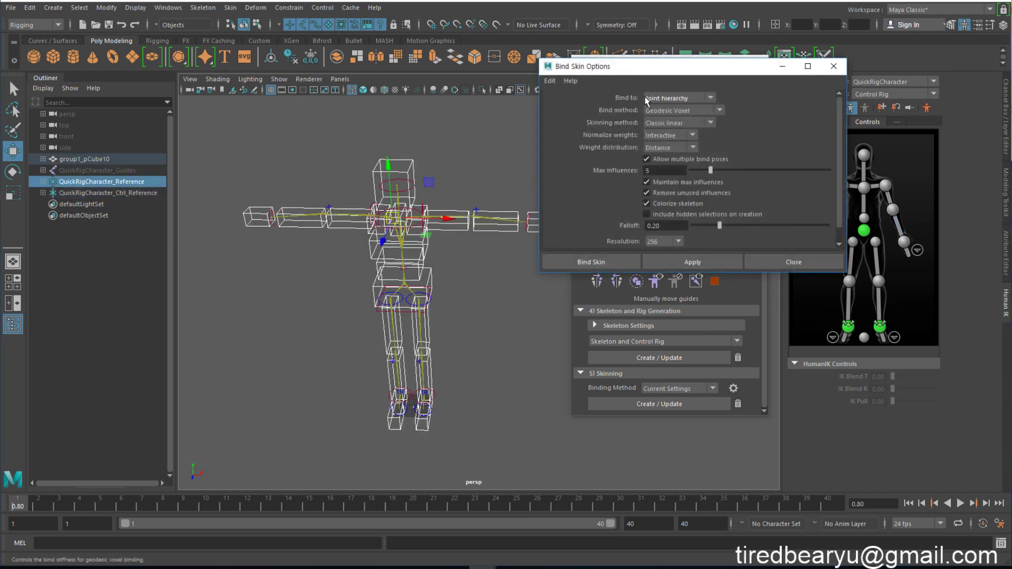
{"action": "left_click_drag", "start_coordinate": [646, 72], "coordinate": [686, 70]}
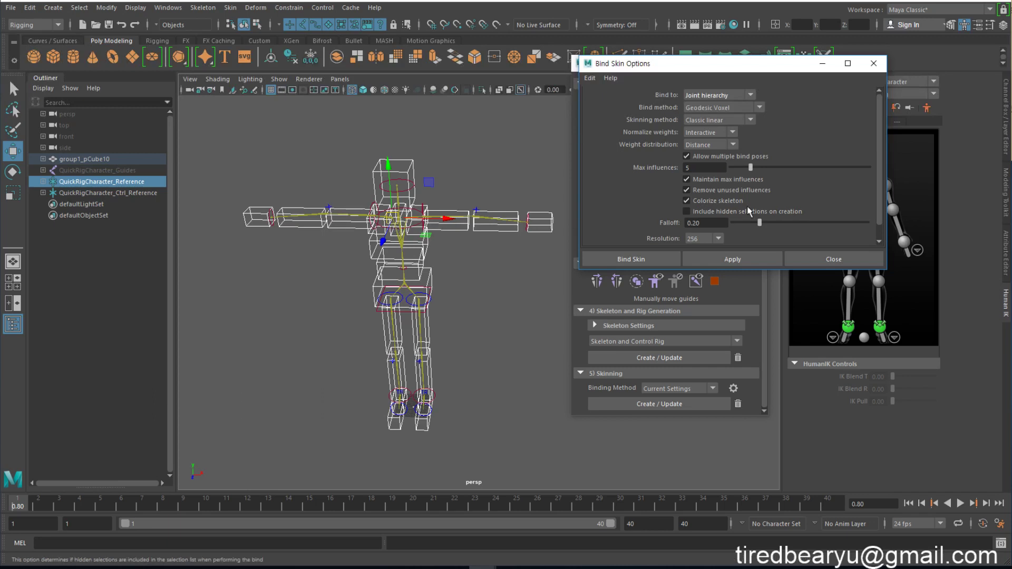
{"action": "left_click_drag", "start_coordinate": [750, 167], "coordinate": [723, 167]}
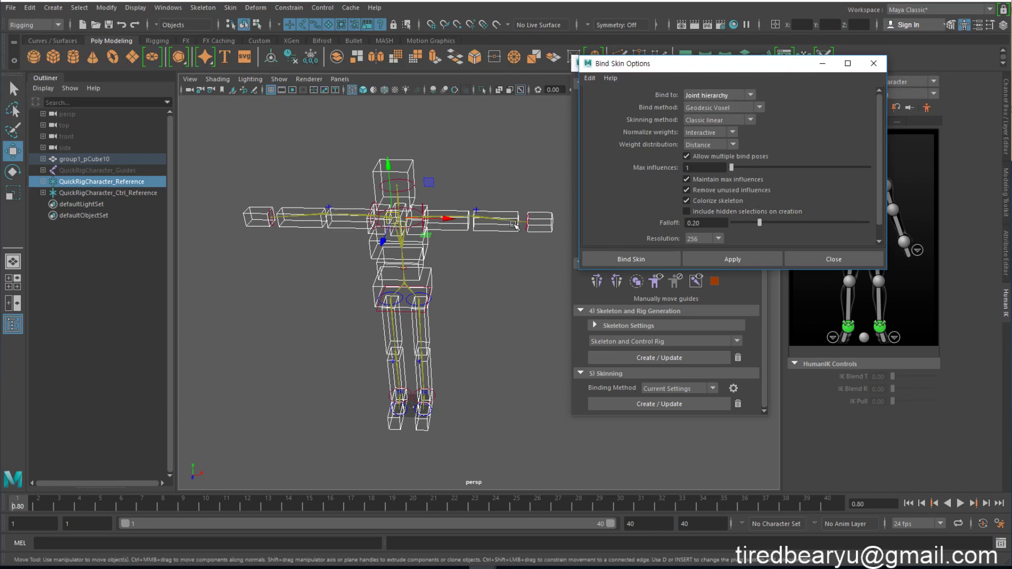
{"action": "left_click_drag", "start_coordinate": [516, 249], "coordinate": [519, 226], "text": "alt"}
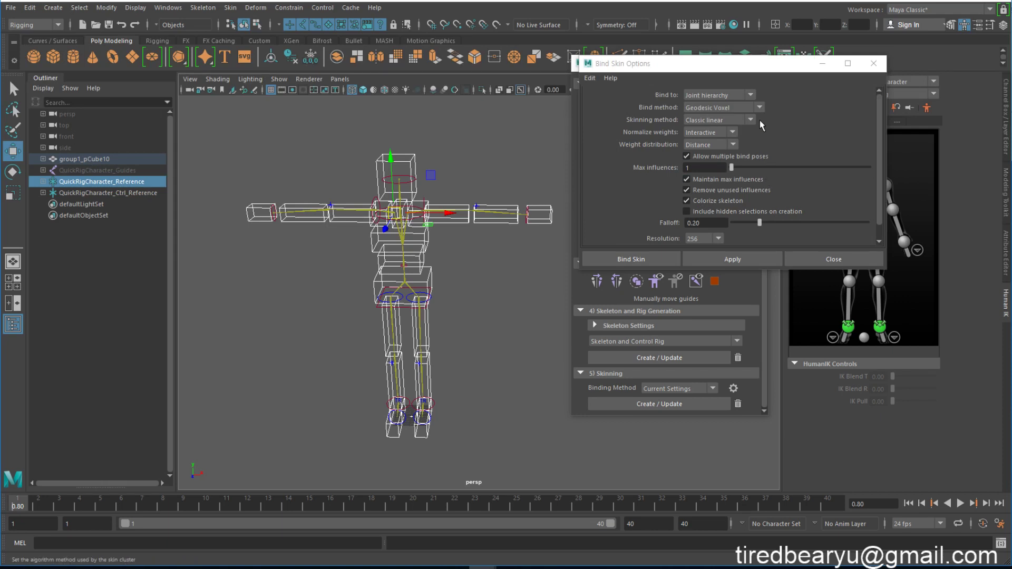
{"action": "left_click", "coordinate": [637, 260]}
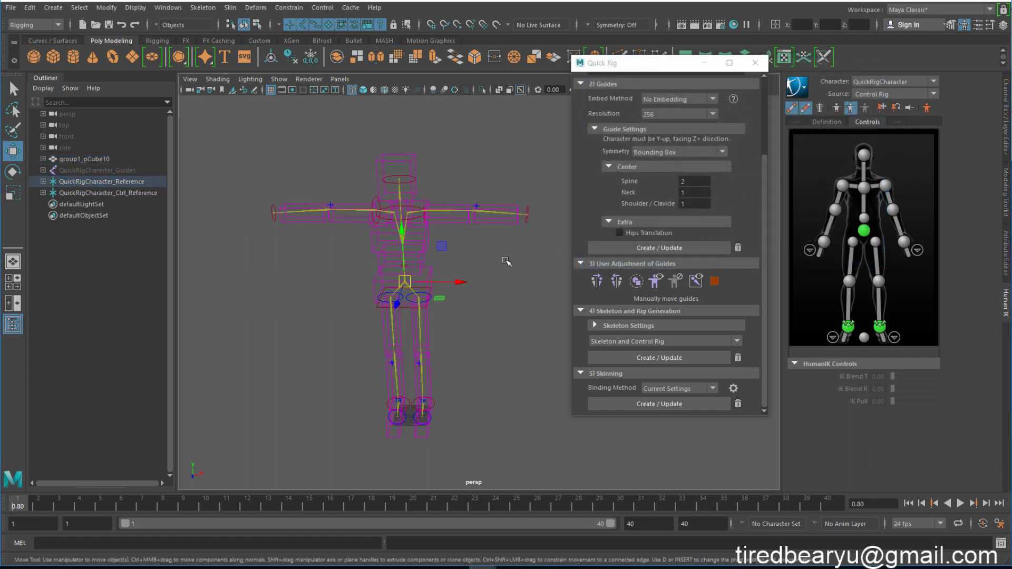
Check the left wrist control on the bound arm and delete the skin binding.
{"action": "left_click_drag", "start_coordinate": [521, 203], "coordinate": [509, 246]}
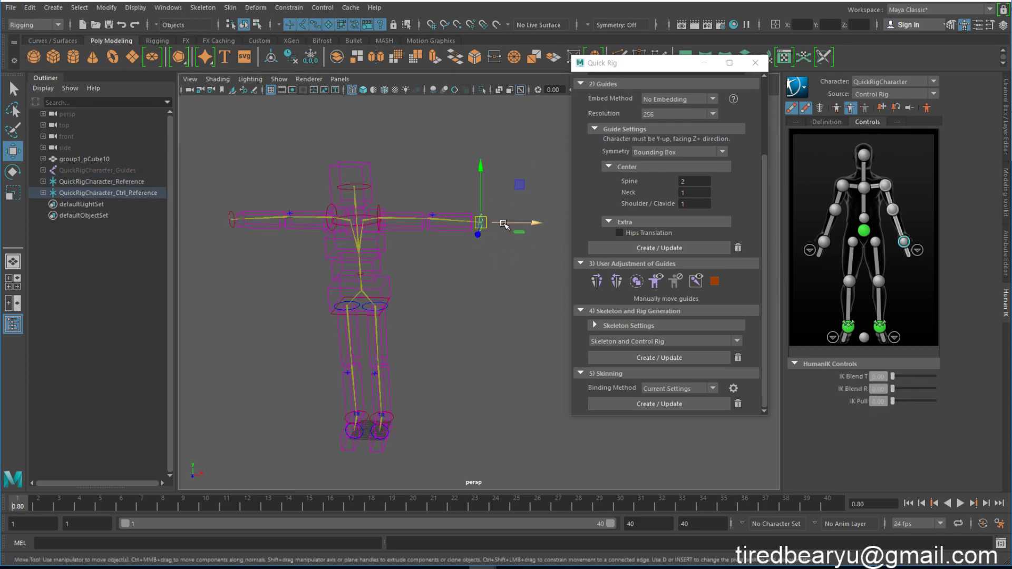
{"action": "left_click_drag", "start_coordinate": [474, 290], "coordinate": [476, 269], "text": "alt"}
{"action": "middle_click_drag", "start_coordinate": [476, 269], "coordinate": [490, 271], "text": "alt"}
{"action": "left_click_drag", "start_coordinate": [491, 271], "coordinate": [501, 249], "text": "alt"}
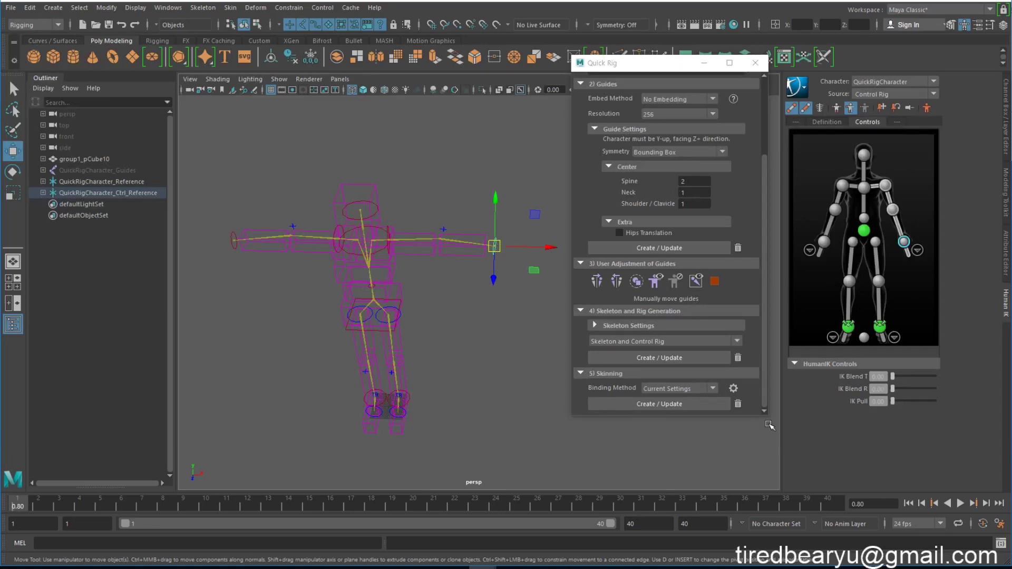
{"action": "left_click", "coordinate": [737, 404]}
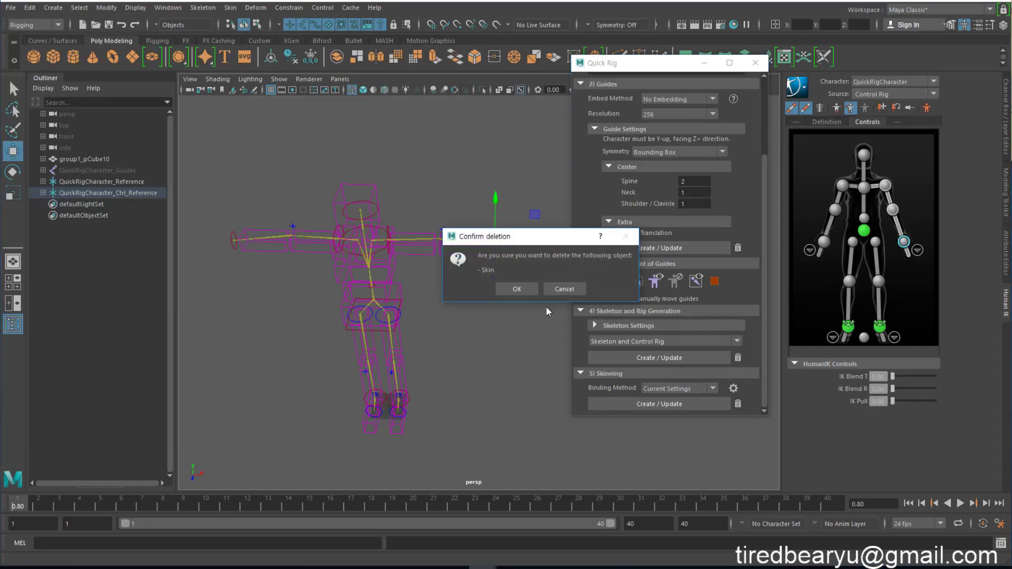
{"action": "left_click", "coordinate": [529, 289]}
Examine the placement of the left wrist joint relative to the forearm and hand blocks.
{"action": "left_click_drag", "start_coordinate": [509, 278], "coordinate": [506, 295], "text": "alt"}
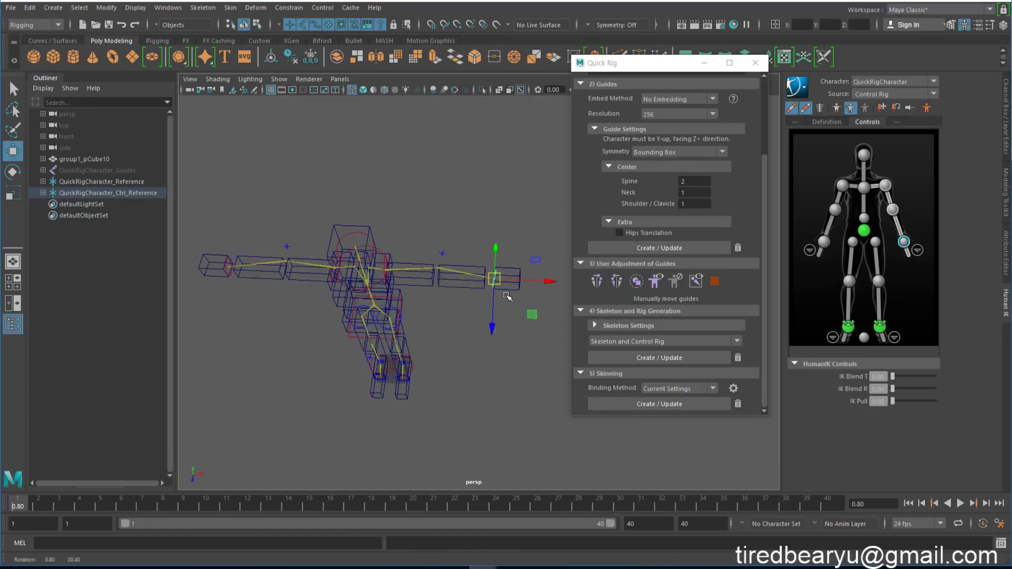
{"action": "right_click_drag", "start_coordinate": [507, 295], "coordinate": [569, 325], "text": "alt"}
{"action": "middle_click_drag", "start_coordinate": [569, 325], "coordinate": [482, 326], "text": "alt"}
{"action": "right_click_drag", "start_coordinate": [482, 326], "coordinate": [622, 317], "text": "alt"}
{"action": "middle_click_drag", "start_coordinate": [354, 246], "coordinate": [467, 268], "text": "alt"}
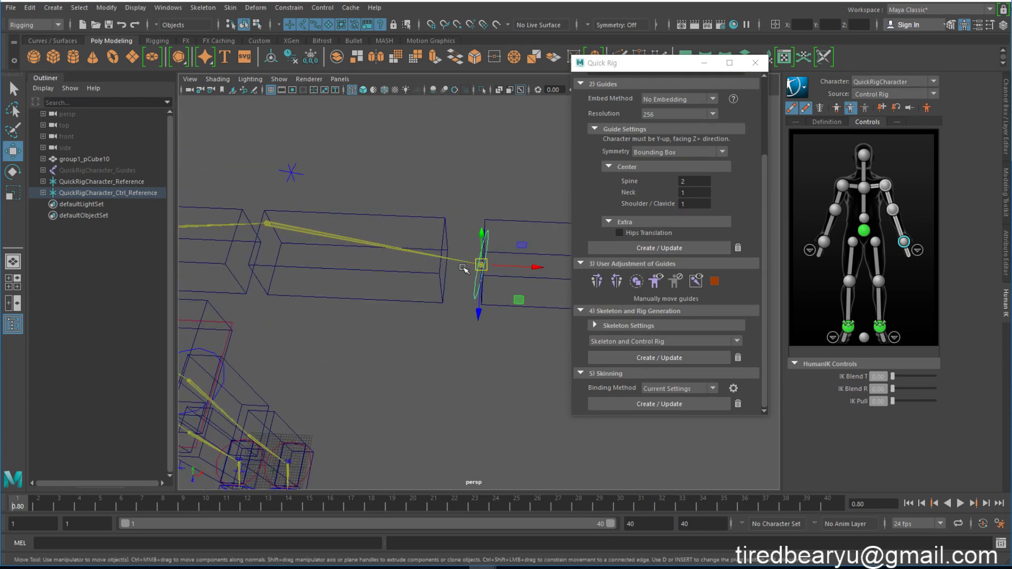
{"action": "left_click_drag", "start_coordinate": [487, 297], "coordinate": [511, 277], "text": "alt"}
{"action": "left_click", "coordinate": [543, 329]}
{"action": "middle_click_drag", "start_coordinate": [430, 295], "coordinate": [473, 253], "text": "alt"}
{"action": "right_click_drag", "start_coordinate": [472, 253], "coordinate": [402, 253], "text": "alt"}
{"action": "left_click_drag", "start_coordinate": [402, 253], "coordinate": [417, 207], "text": "alt"}
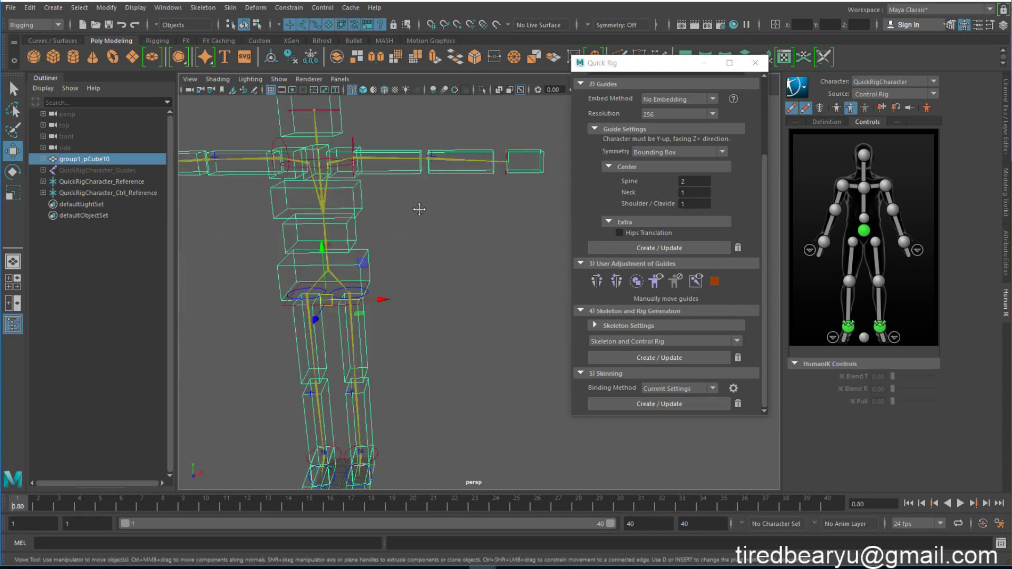
{"action": "middle_click_drag", "start_coordinate": [418, 207], "coordinate": [427, 239], "text": "alt"}
{"action": "mouse_move", "coordinate": [427, 238]}
{"action": "left_mouse_down", "text": "alt"}
{"action": "mouse_move", "coordinate": [426, 249]}
{"action": "mouse_move", "coordinate": [445, 251]}
{"action": "mouse_move", "coordinate": [443, 239]}
{"action": "mouse_move", "coordinate": [456, 262]}
{"action": "mouse_move", "coordinate": [438, 240]}
{"action": "left_mouse_up", "text": "alt"}
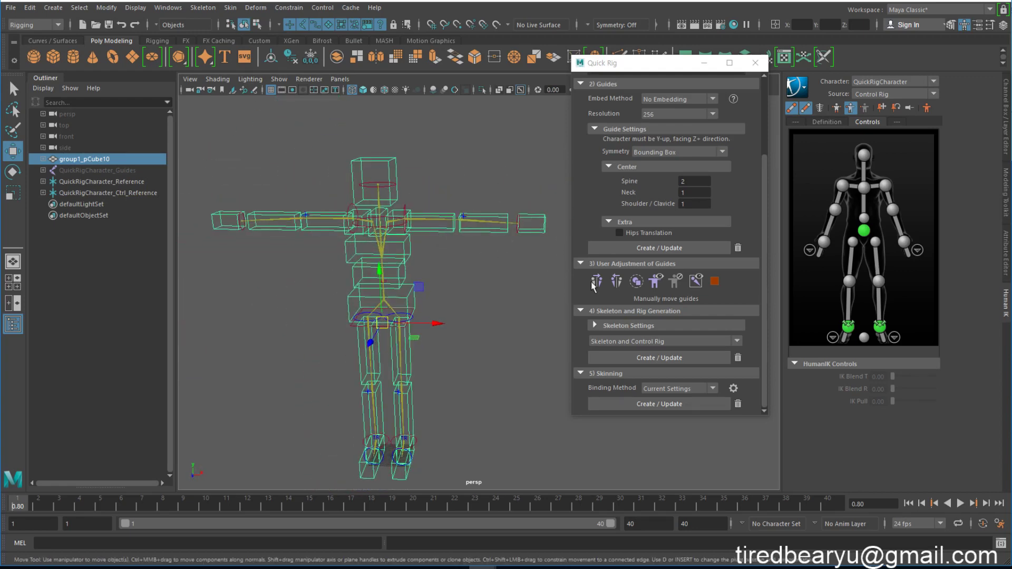
Set the bind skin max influences to 2 and apply the skin binding to the mesh.
{"action": "left_click", "coordinate": [733, 388]}
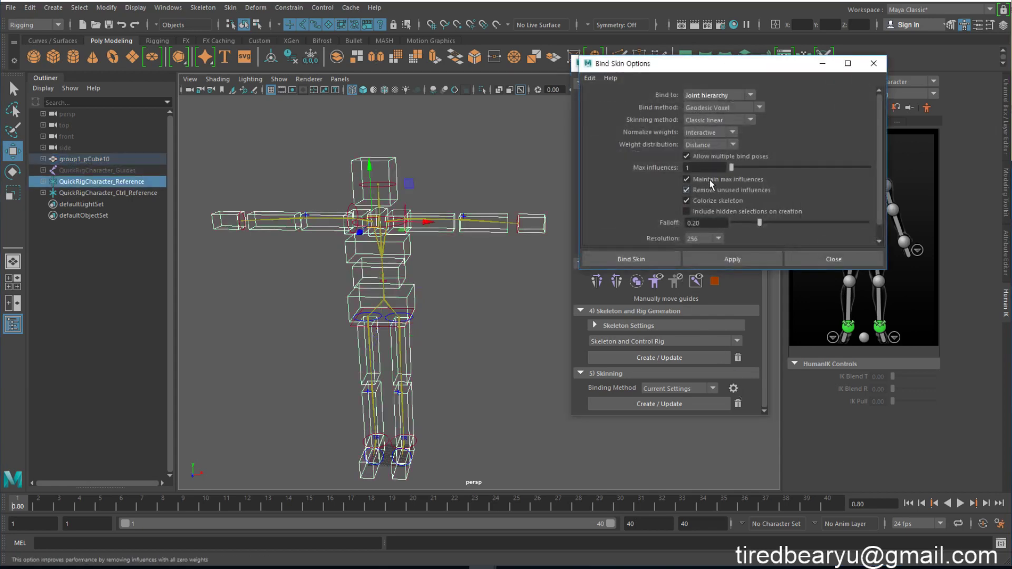
{"action": "left_click_drag", "start_coordinate": [698, 167], "coordinate": [618, 167]}
{"action": "type", "text": "2"}
{"action": "left_click", "coordinate": [722, 259]}
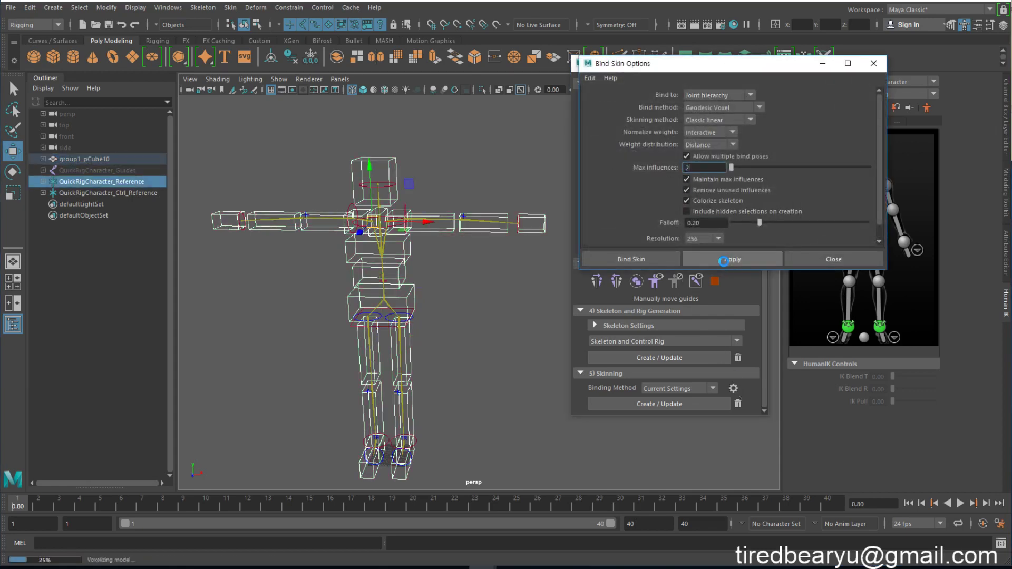
{"action": "left_click", "coordinate": [833, 259]}
{"action": "left_click", "coordinate": [581, 264]}
Check the left wrist control and delete the skin binding, control rig and skeleton.
{"action": "left_click_drag", "start_coordinate": [505, 166], "coordinate": [555, 265]}
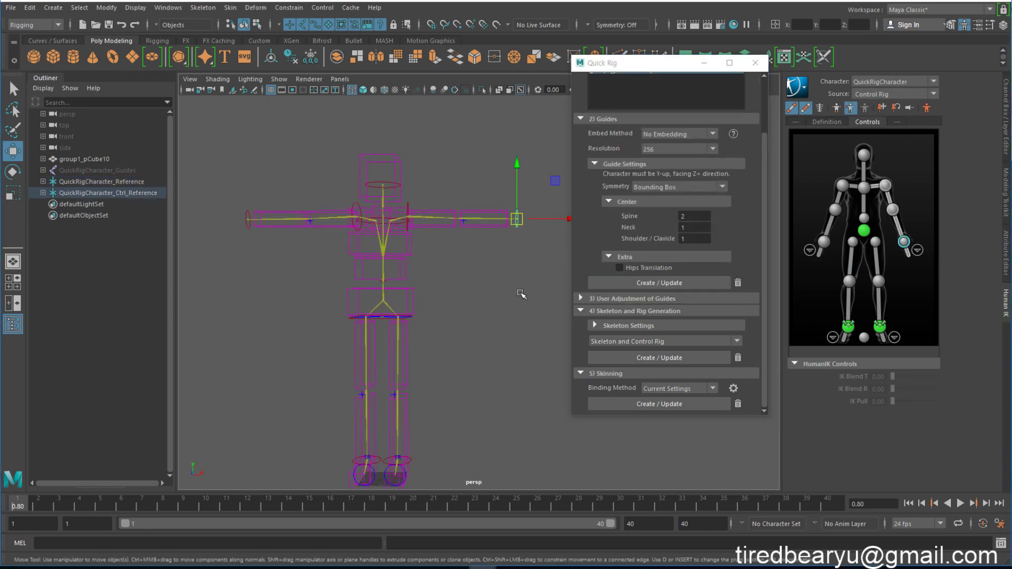
{"action": "mouse_move", "coordinate": [524, 313]}
{"action": "left_mouse_down", "text": "alt"}
{"action": "mouse_move", "coordinate": [455, 338]}
{"action": "mouse_move", "coordinate": [495, 315]}
{"action": "mouse_move", "coordinate": [498, 295]}
{"action": "mouse_move", "coordinate": [519, 298]}
{"action": "left_mouse_up", "text": "alt"}
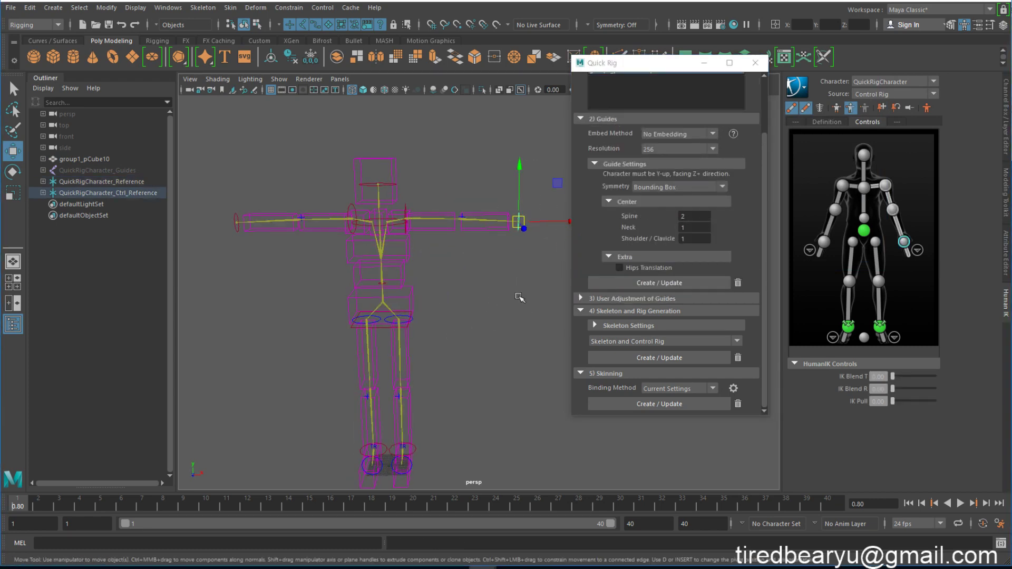
{"action": "left_click", "coordinate": [738, 404]}
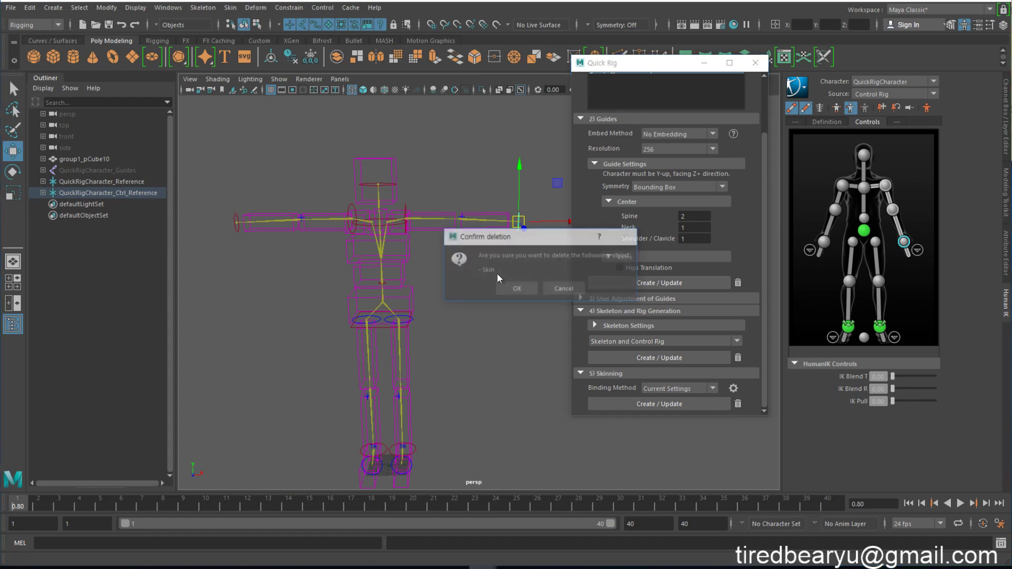
{"action": "left_click", "coordinate": [526, 292]}
{"action": "left_click", "coordinate": [738, 357]}
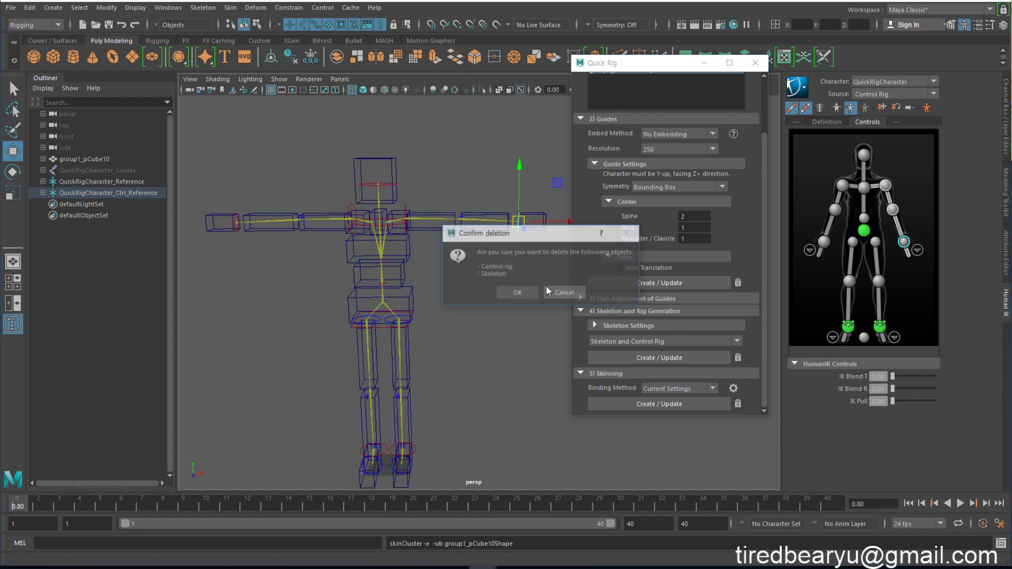
{"action": "left_click", "coordinate": [518, 292]}
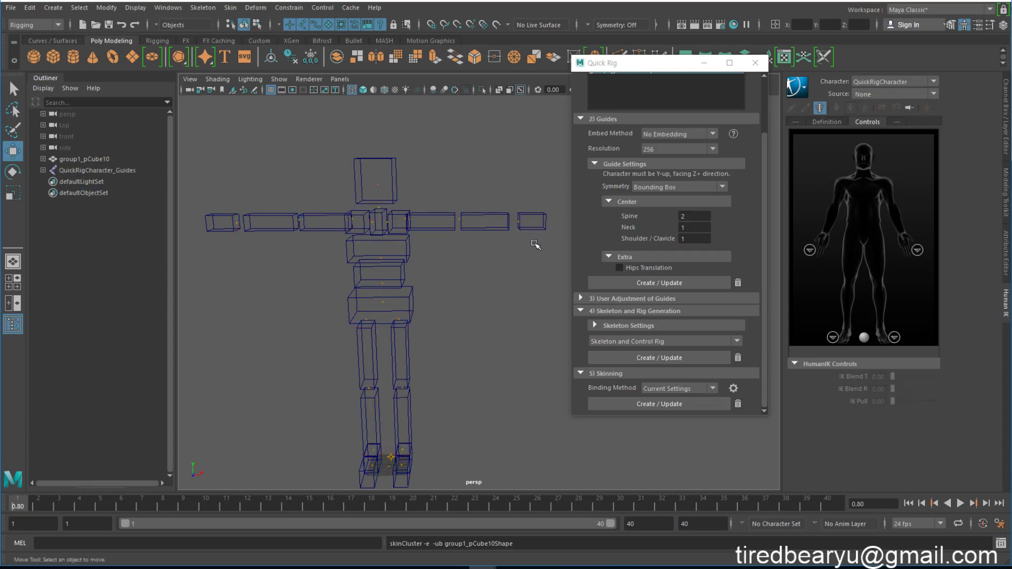
Shift the left wrist guide outward along X into the hand block.
{"action": "left_click_drag", "start_coordinate": [511, 209], "coordinate": [528, 232]}
{"action": "left_click_drag", "start_coordinate": [530, 246], "coordinate": [559, 241], "text": "alt"}
{"action": "left_click_drag", "start_coordinate": [555, 247], "coordinate": [485, 277], "text": "alt"}
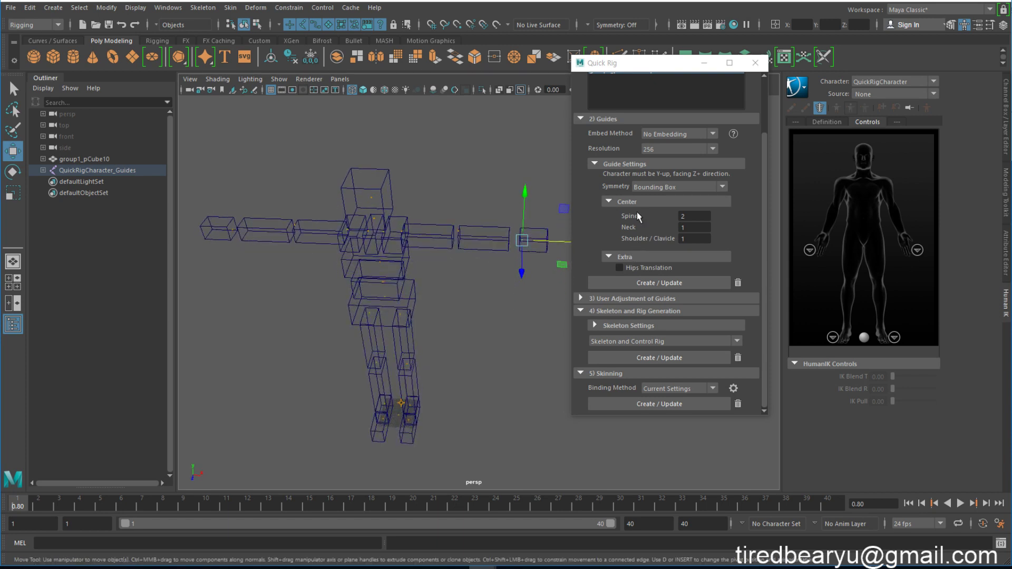
{"action": "left_click", "coordinate": [634, 299]}
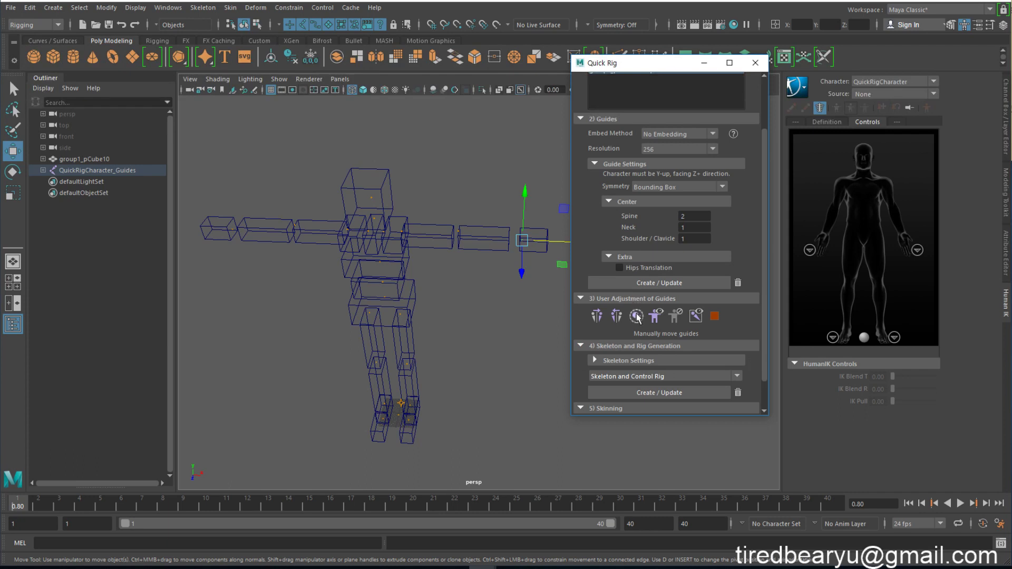
{"action": "left_click_drag", "start_coordinate": [506, 309], "coordinate": [472, 290], "text": "alt"}
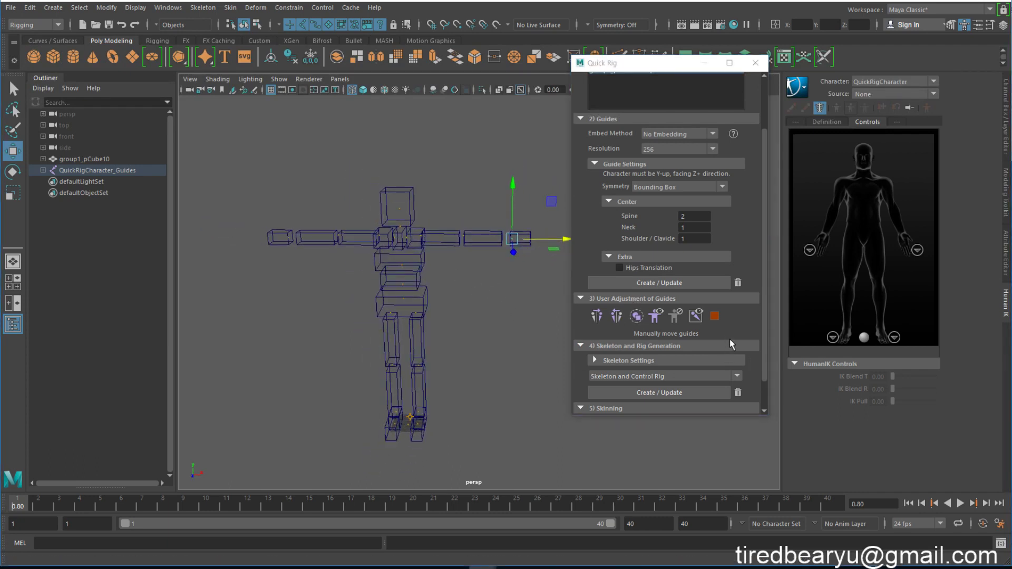
Create the skeleton and control rig from the adjusted guides and bind the skin with Current Settings.
{"action": "scroll", "coordinate": [717, 348], "scroll_direction": "down", "scroll_amount": 2}
{"action": "left_click", "coordinate": [664, 357]}
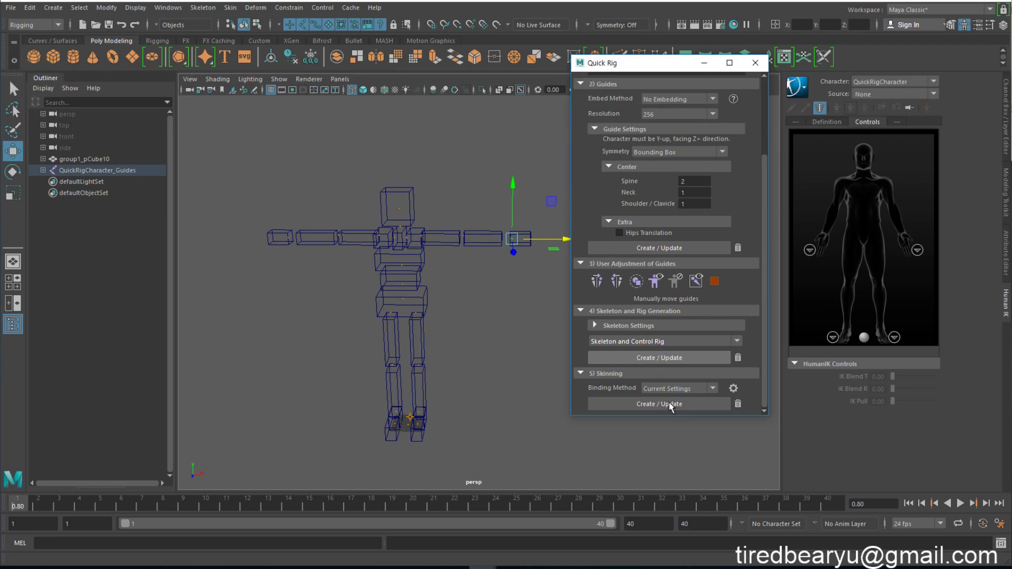
{"action": "left_click", "coordinate": [654, 403]}
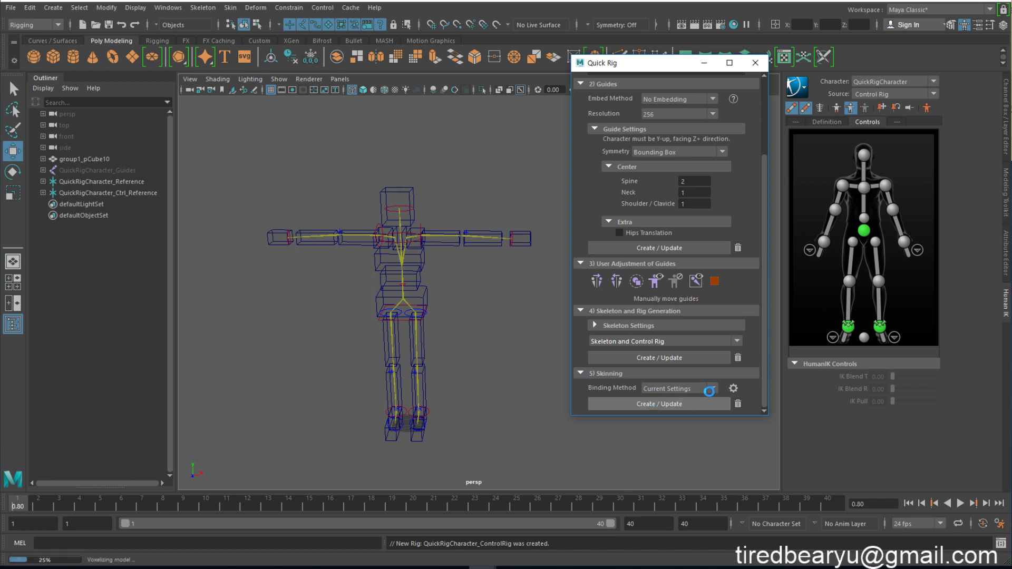
Select the left wrist control and show the model in shaded display.
{"action": "left_click_drag", "start_coordinate": [495, 260], "coordinate": [512, 210], "text": "alt"}
{"action": "left_click", "coordinate": [514, 228]}
{"action": "key", "text": "5"}
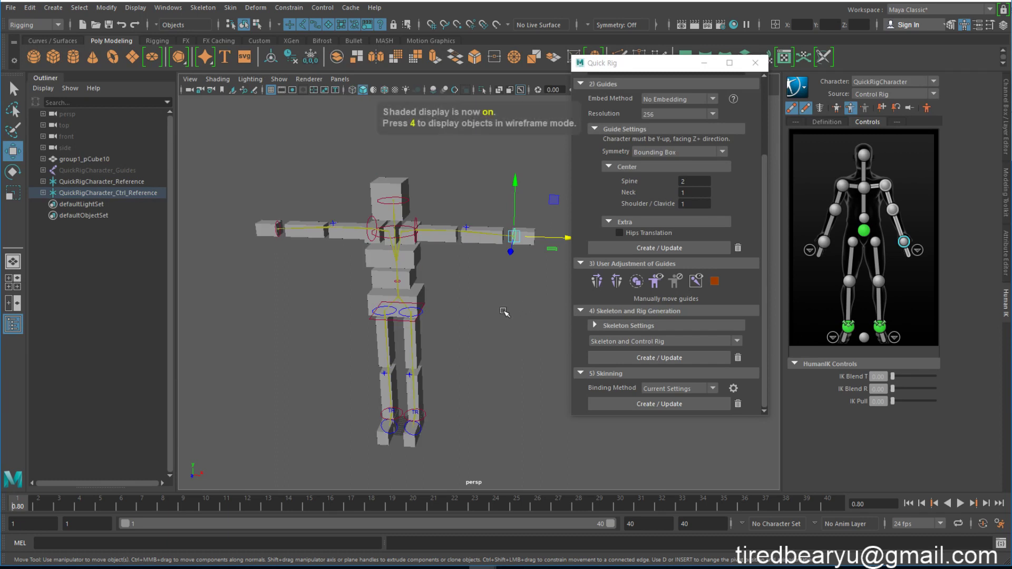
Pull the left wrist control inward across the chest to test the skinned arm, and undo the movement.
{"action": "mouse_move", "coordinate": [506, 309]}
{"action": "left_mouse_down", "text": "alt"}
{"action": "mouse_move", "coordinate": [515, 289]}
{"action": "mouse_move", "coordinate": [479, 293]}
{"action": "left_mouse_up", "text": "alt"}
{"action": "mouse_move", "coordinate": [509, 305]}
{"action": "middle_mouse_down"}
{"action": "mouse_move", "coordinate": [448, 328]}
{"action": "mouse_move", "coordinate": [479, 315]}
{"action": "mouse_move", "coordinate": [493, 257]}
{"action": "mouse_move", "coordinate": [470, 233]}
{"action": "mouse_move", "coordinate": [451, 316]}
{"action": "mouse_move", "coordinate": [406, 345]}
{"action": "middle_mouse_up"}
{"action": "left_click_drag", "start_coordinate": [456, 328], "coordinate": [452, 351], "text": "alt"}
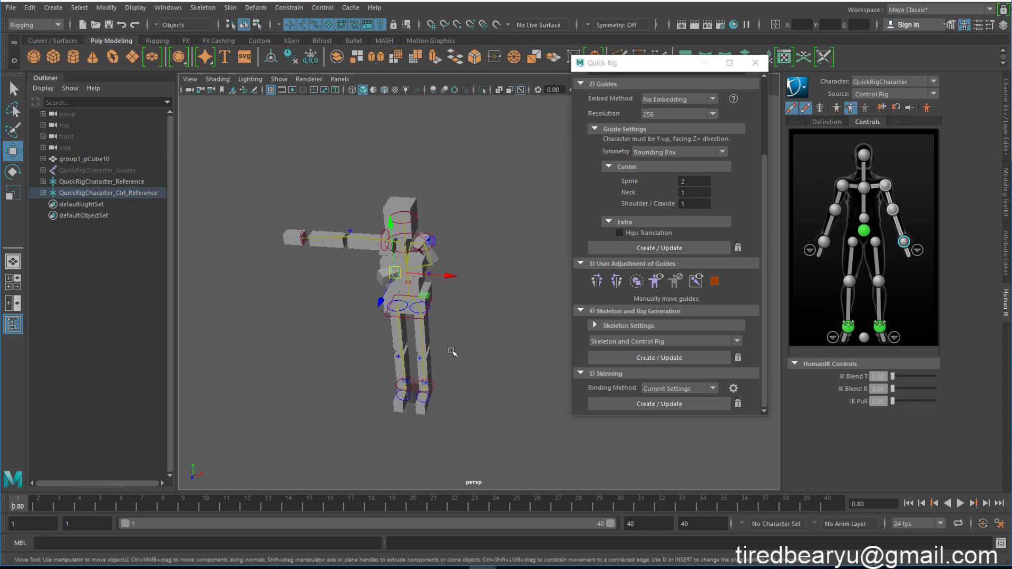
{"action": "key", "text": "ctrl+z"}
Move the right wrist control down and inward to test the arm deformation, and undo the movement.
{"action": "left_click_drag", "start_coordinate": [272, 225], "coordinate": [323, 281]}
{"action": "middle_click_drag", "start_coordinate": [322, 281], "coordinate": [366, 381]}
{"action": "key", "text": "ctrl+z"}
Raise the left foot control to test the leg bend, and undo the movement.
{"action": "left_click_drag", "start_coordinate": [366, 382], "coordinate": [451, 402], "text": "alt"}
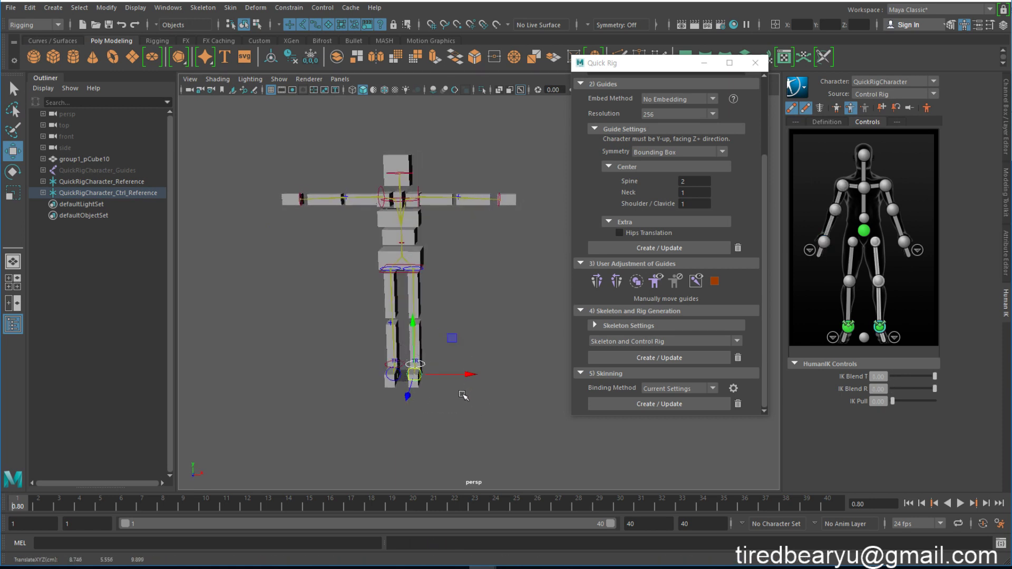
{"action": "key", "text": "q"}
{"action": "key", "text": "w"}
{"action": "middle_click_drag", "start_coordinate": [462, 396], "coordinate": [459, 360]}
{"action": "left_click_drag", "start_coordinate": [459, 360], "coordinate": [402, 348], "text": "alt"}
{"action": "key", "text": "ctrl+z"}
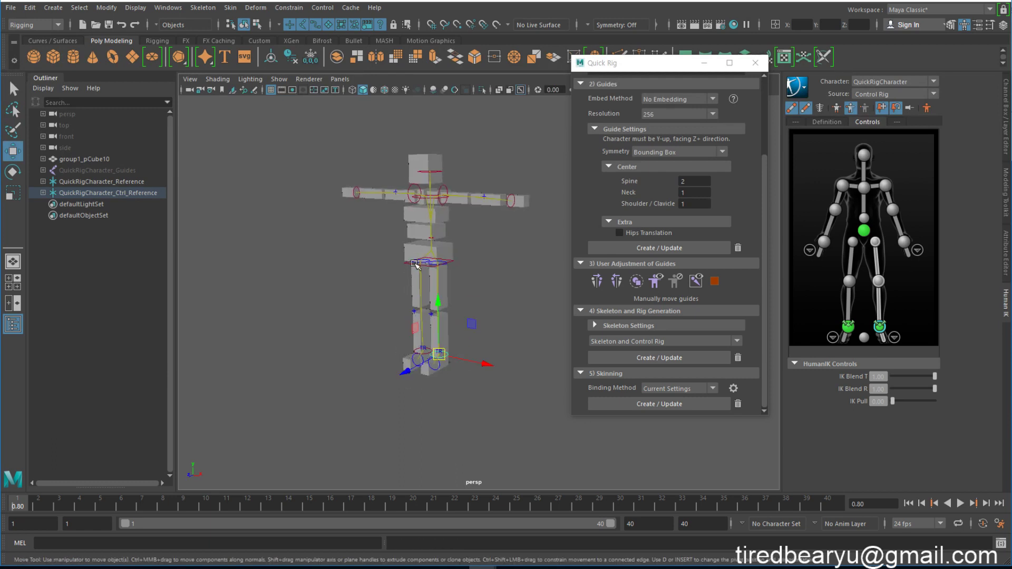
Test moving the hips control and rotating the head control, undoing both changes.
{"action": "left_click", "coordinate": [413, 262]}
{"action": "mouse_move", "coordinate": [413, 262]}
{"action": "left_mouse_down", "text": "alt"}
{"action": "mouse_move", "coordinate": [440, 277]}
{"action": "mouse_move", "coordinate": [409, 287]}
{"action": "mouse_move", "coordinate": [400, 322]}
{"action": "mouse_move", "coordinate": [391, 282]}
{"action": "mouse_move", "coordinate": [406, 261]}
{"action": "left_mouse_up", "text": "alt"}
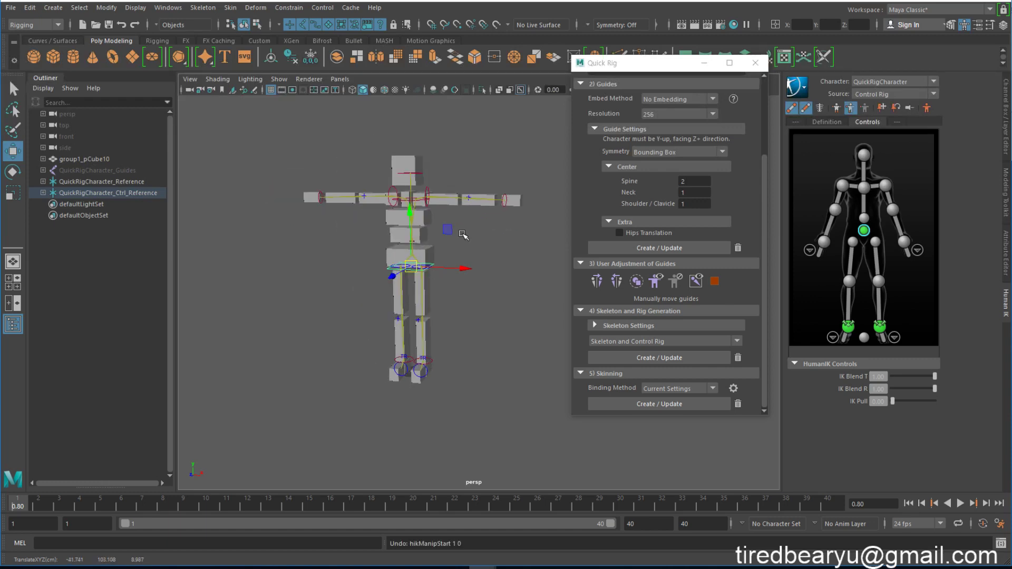
{"action": "left_click_drag", "start_coordinate": [463, 235], "coordinate": [410, 181], "text": "alt"}
{"action": "left_click", "coordinate": [411, 182]}
{"action": "key", "text": "e"}
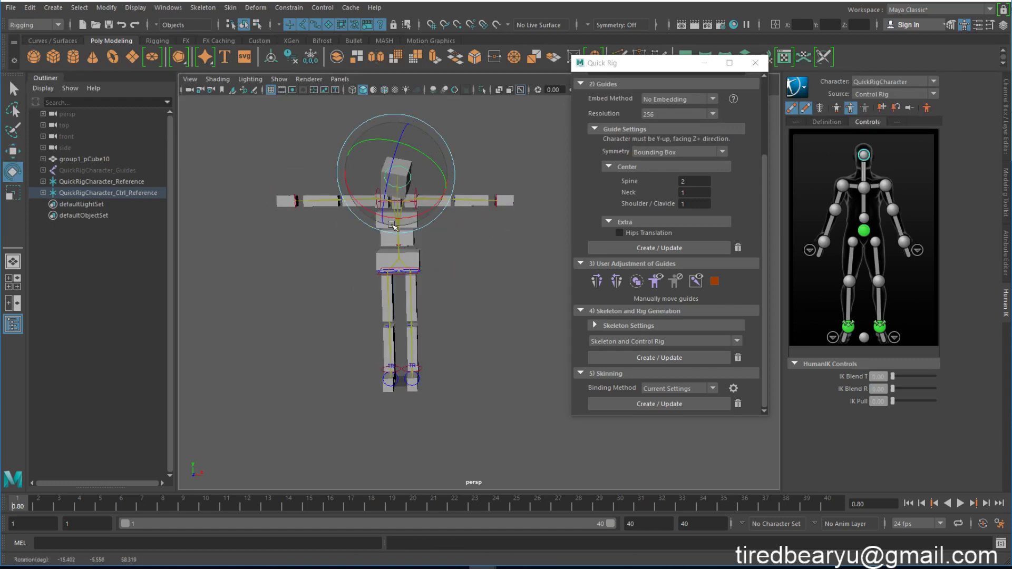
{"action": "key", "text": "ctrl+z"}
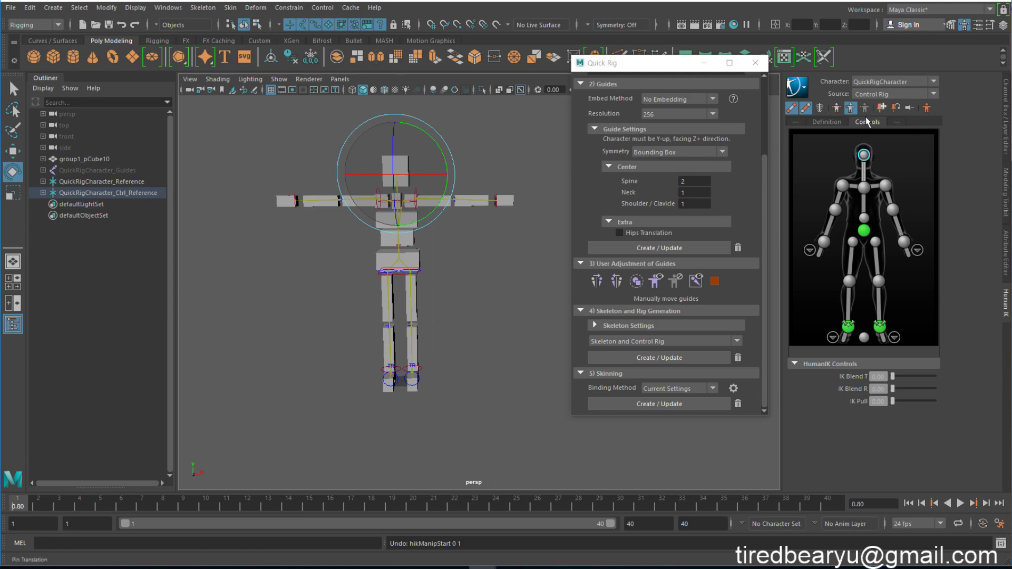
Move the left wrist effector picked from the HumanIK character figure, and undo the movement.
{"action": "left_click", "coordinate": [827, 122]}
{"action": "left_click", "coordinate": [865, 122]}
{"action": "left_click", "coordinate": [903, 241]}
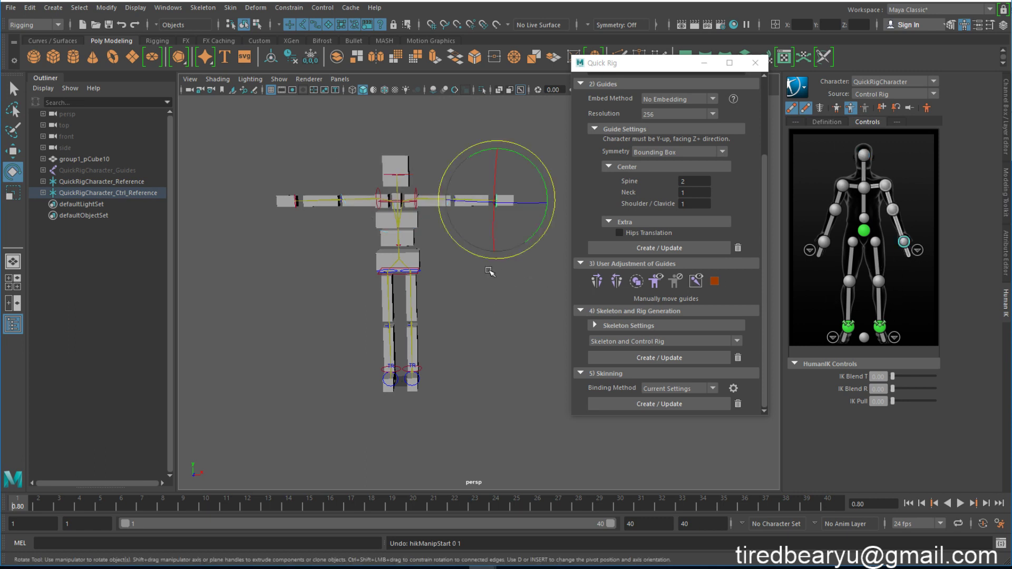
{"action": "key", "text": "w"}
{"action": "middle_click_drag", "start_coordinate": [514, 289], "coordinate": [496, 320]}
{"action": "key", "text": "ctrl+z"}
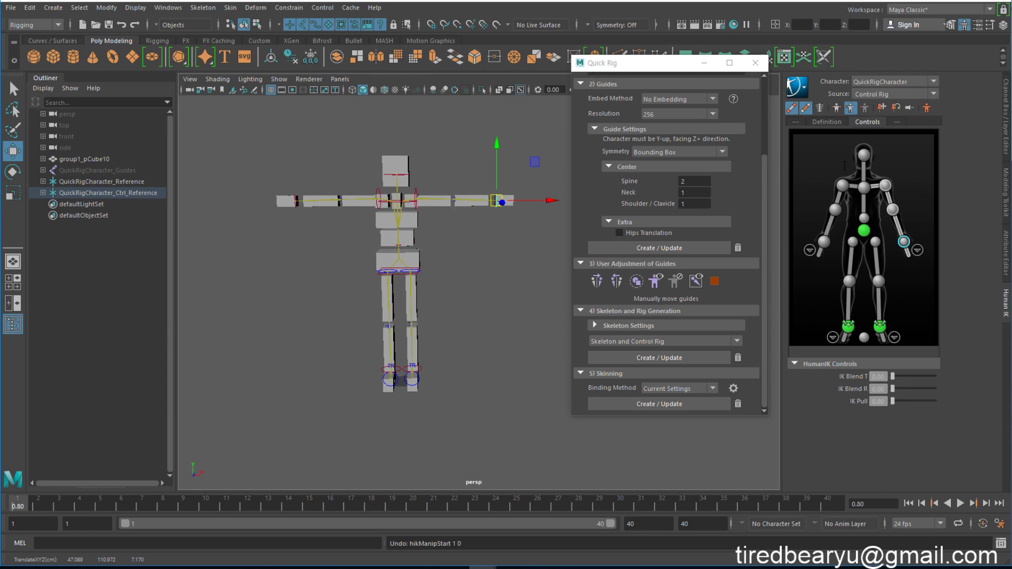
Rotate the head effector picked from the HumanIK character figure, and undo the rotation.
{"action": "left_click", "coordinate": [863, 155]}
{"action": "key", "text": "e"}
{"action": "left_click_drag", "start_coordinate": [421, 157], "coordinate": [406, 165]}
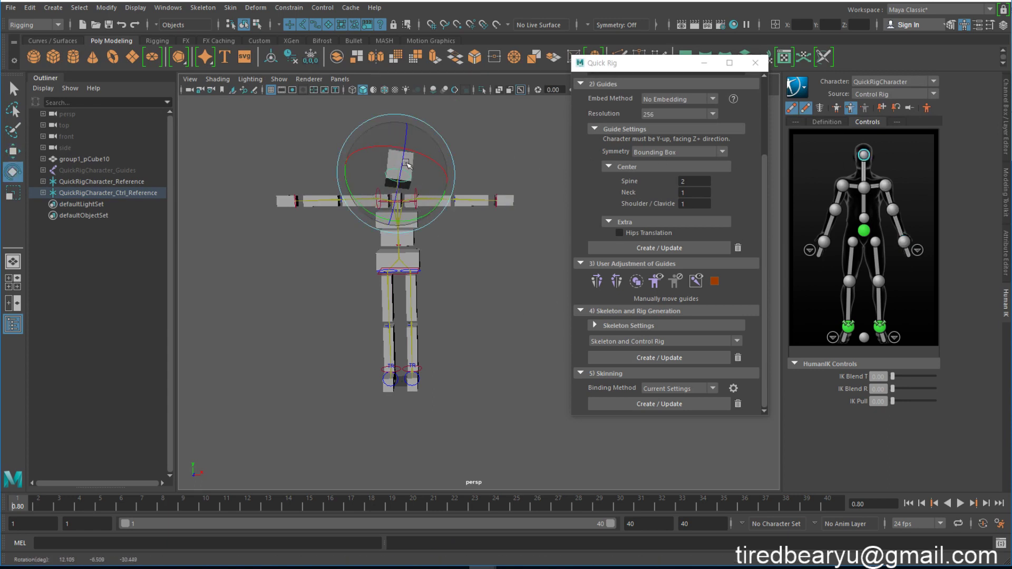
{"action": "key", "text": "ctrl+z"}
Rotate the chest effector picked from the HumanIK character figure, and undo the rotation.
{"action": "left_click", "coordinate": [863, 187]}
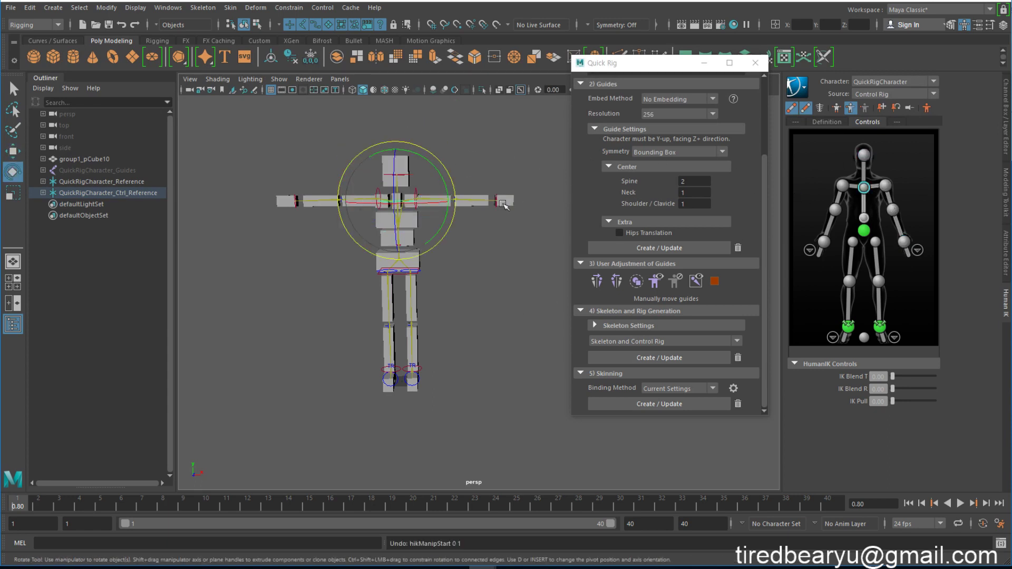
{"action": "mouse_move", "coordinate": [446, 193]}
{"action": "left_mouse_down"}
{"action": "mouse_move", "coordinate": [443, 169]}
{"action": "mouse_move", "coordinate": [435, 195]}
{"action": "mouse_move", "coordinate": [454, 182]}
{"action": "left_mouse_up"}
{"action": "key", "text": "ctrl+z"}
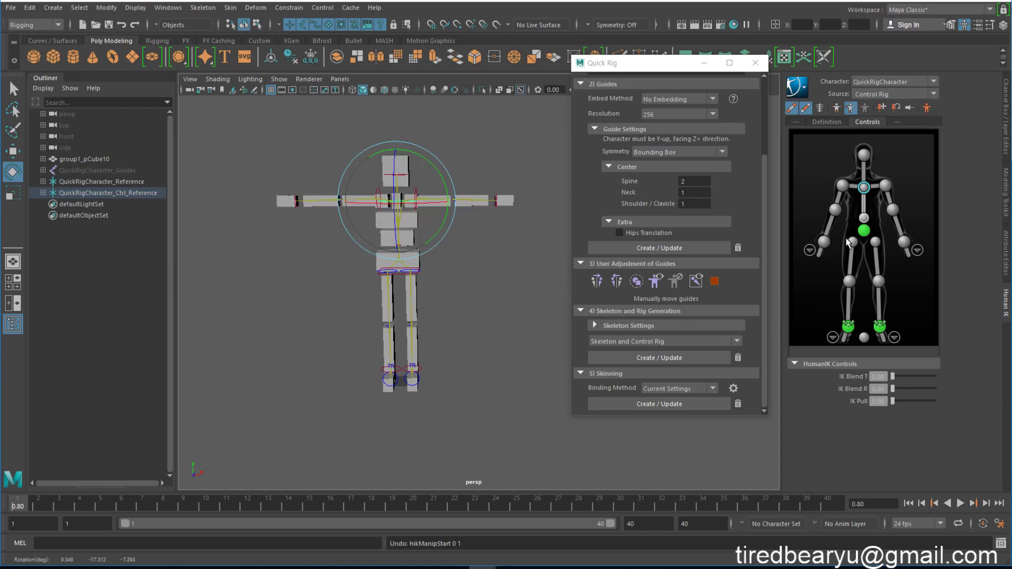